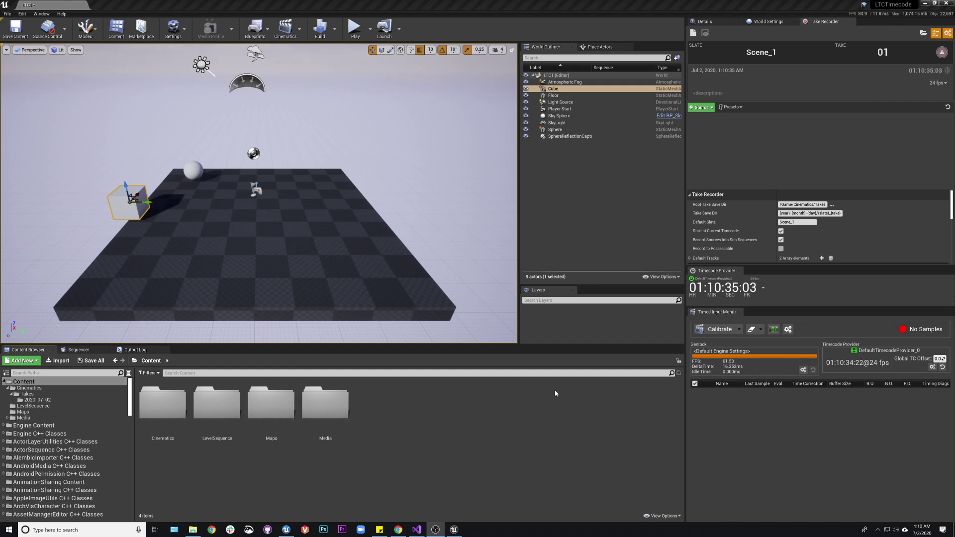
# Save the current LTC1 level and open the Edit menu.
pyautogui.click(14, 30)
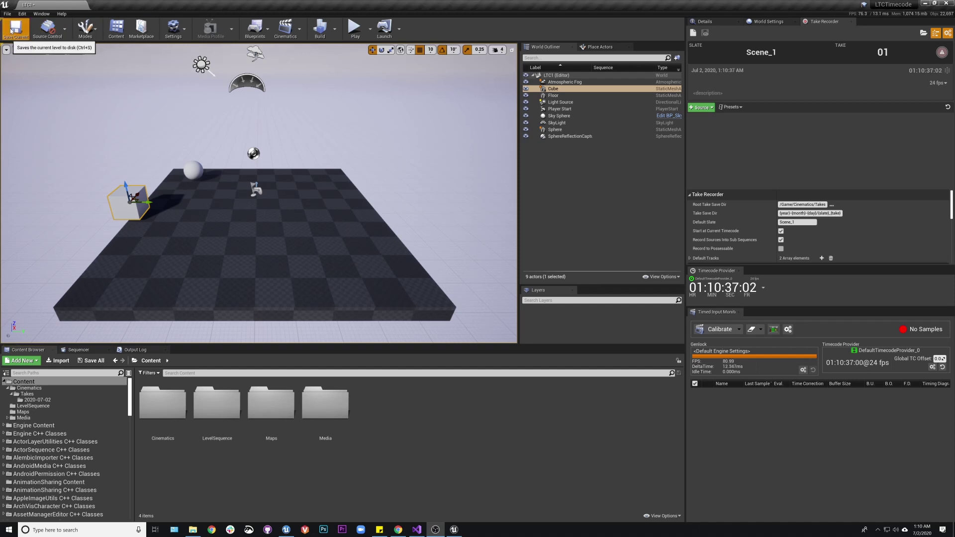
pyautogui.click(41, 14)
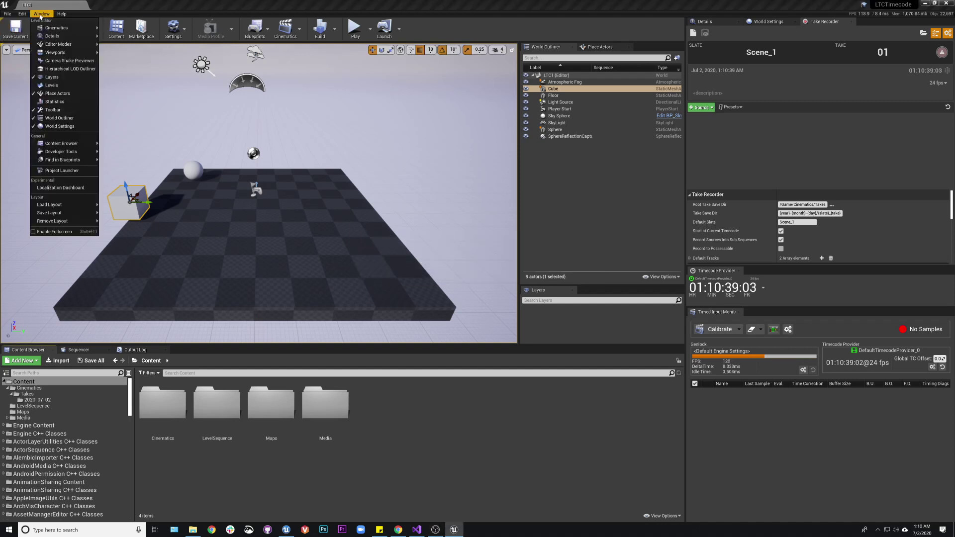
# Check the built-in LTC, media and timed plugins in Plugins, then return to the LTC1 level.
pyautogui.click(50, 125)
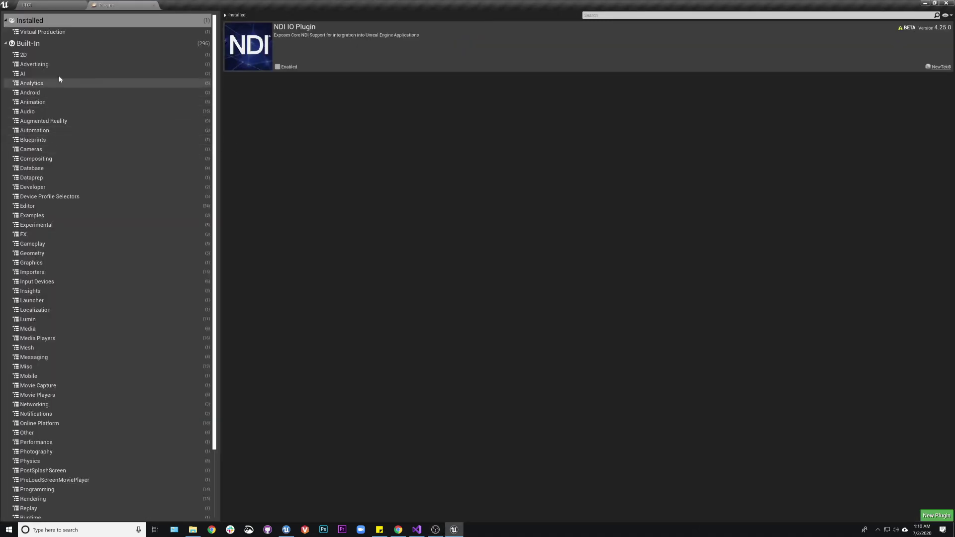
pyautogui.click(28, 44)
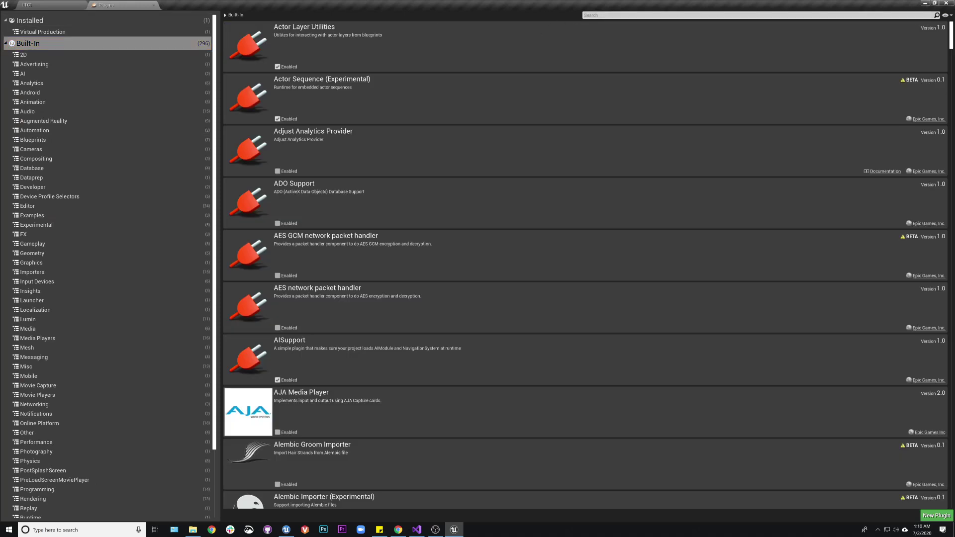
pyautogui.write('LTC')
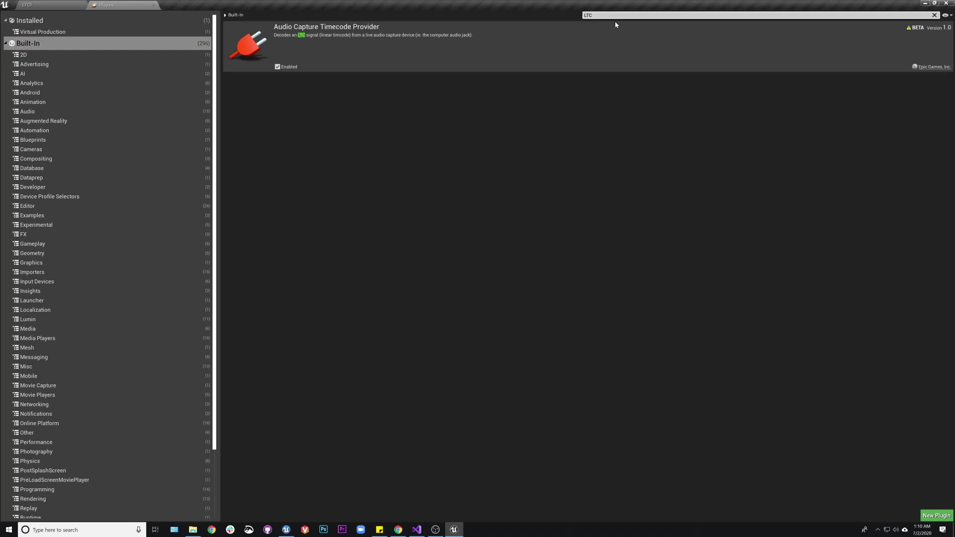
pyautogui.write('mei')
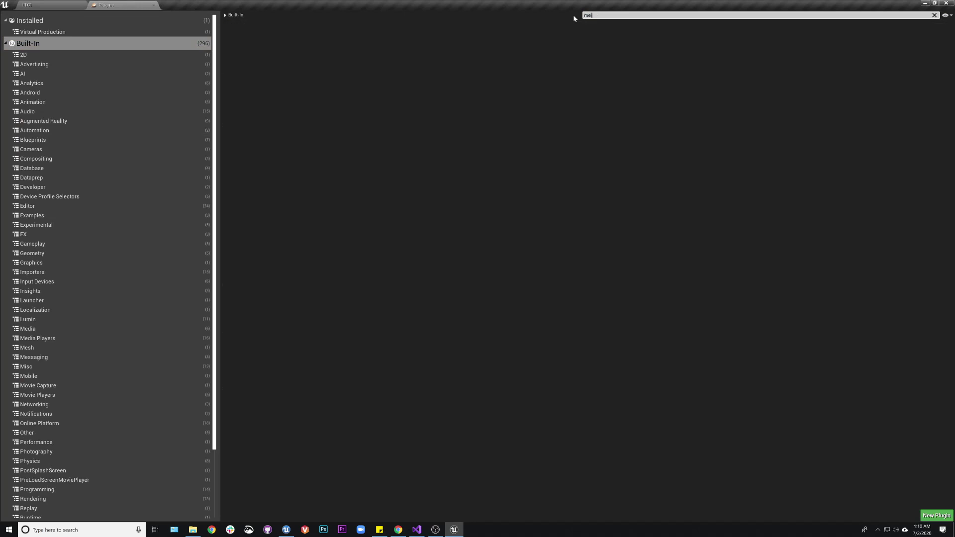
pyautogui.write('da')
pyautogui.press('BackSpace')
pyautogui.press('BackSpace')
pyautogui.press('BackSpace')
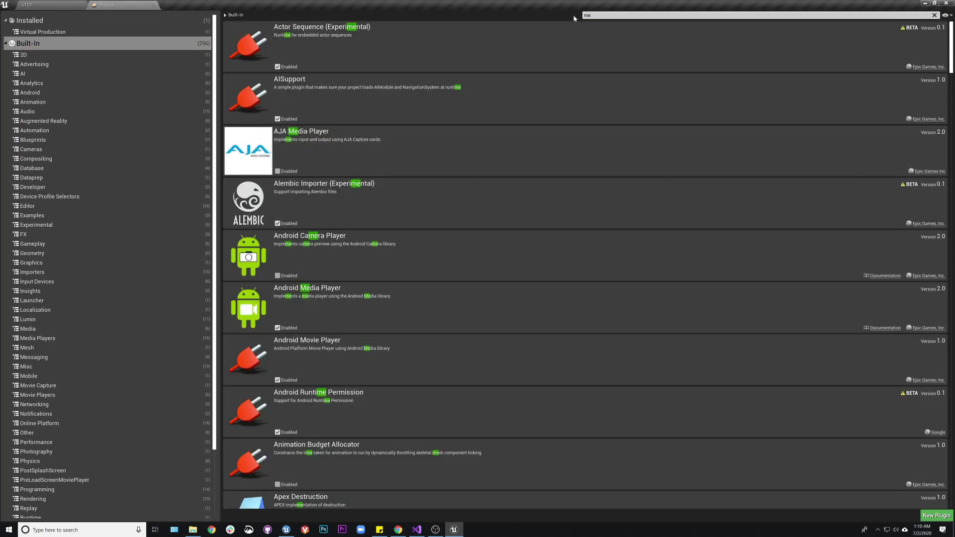
pyautogui.write('dia')
pyautogui.scroll(-8, 375, 360)
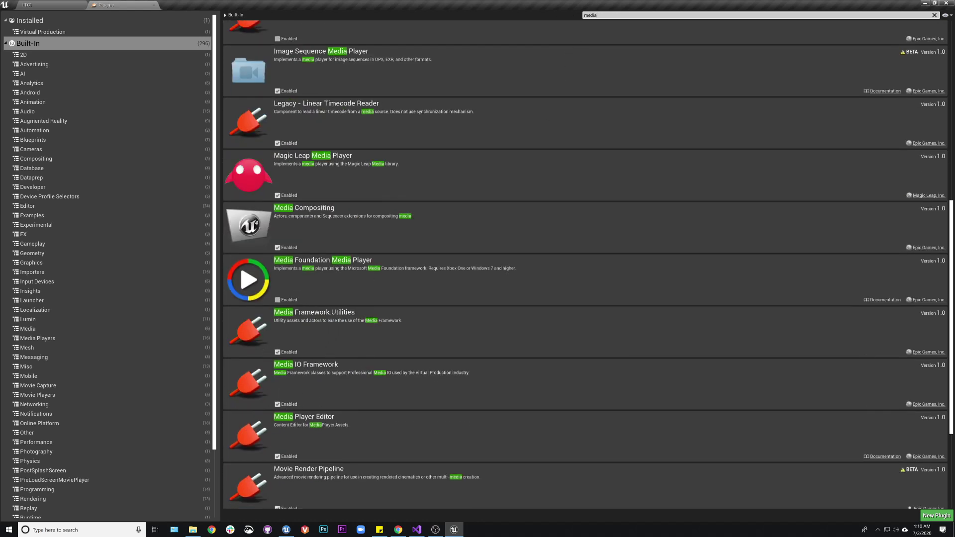
pyautogui.write('timed')
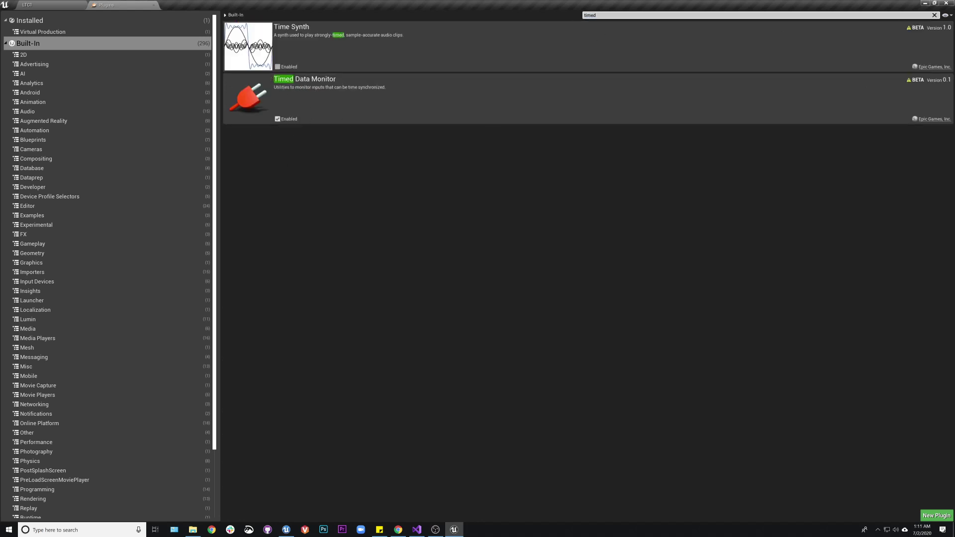
pyautogui.click(935, 16)
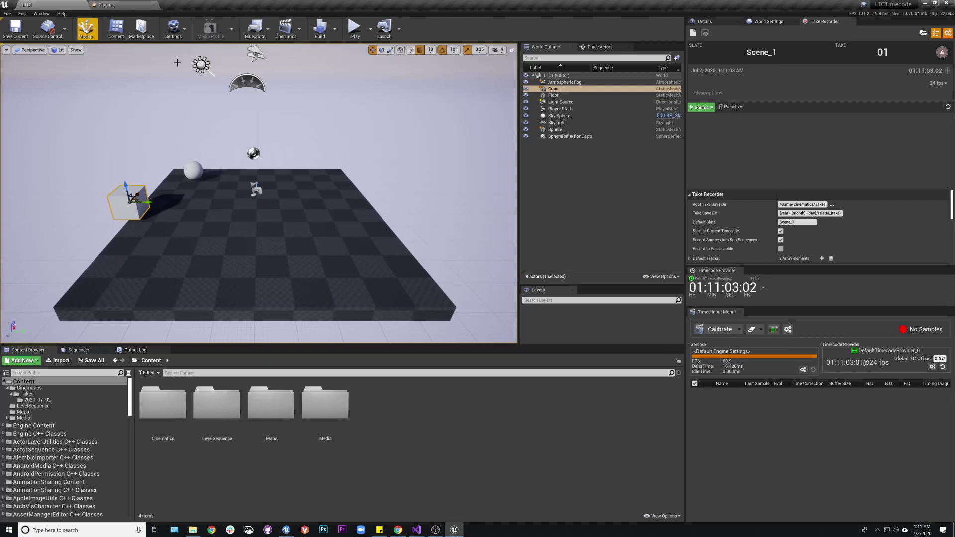
# Close the Plugins browser tab.
pyautogui.click(46, 7)
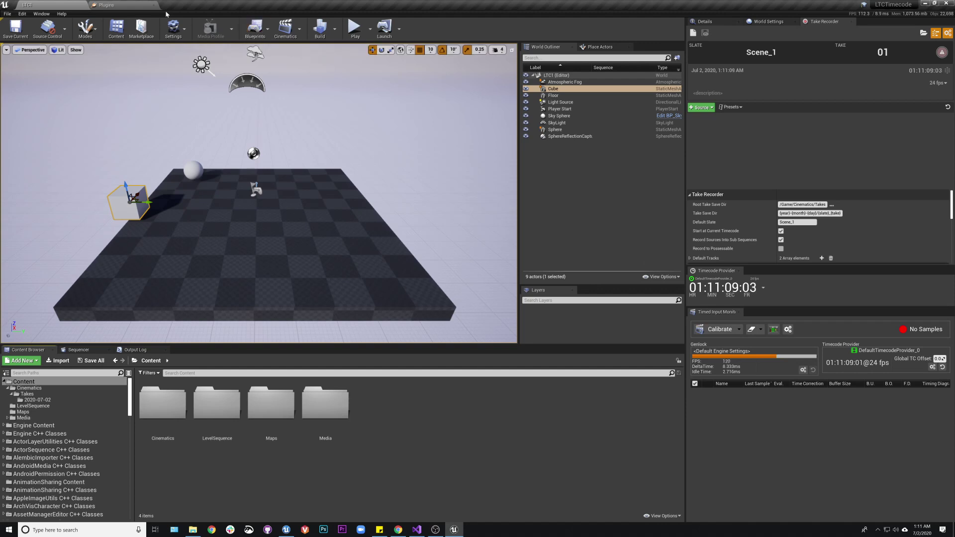
pyautogui.click(146, 5)
pyautogui.click(154, 5)
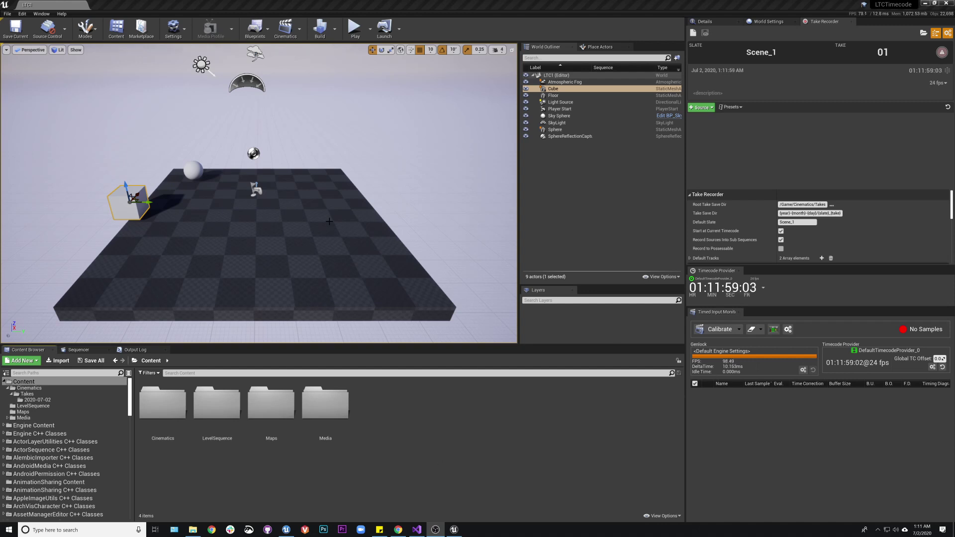
# Apply the LTCAudioProfile media profile from the Media Profile dropdown.
pyautogui.click(232, 28)
pyautogui.moveTo(263, 69)
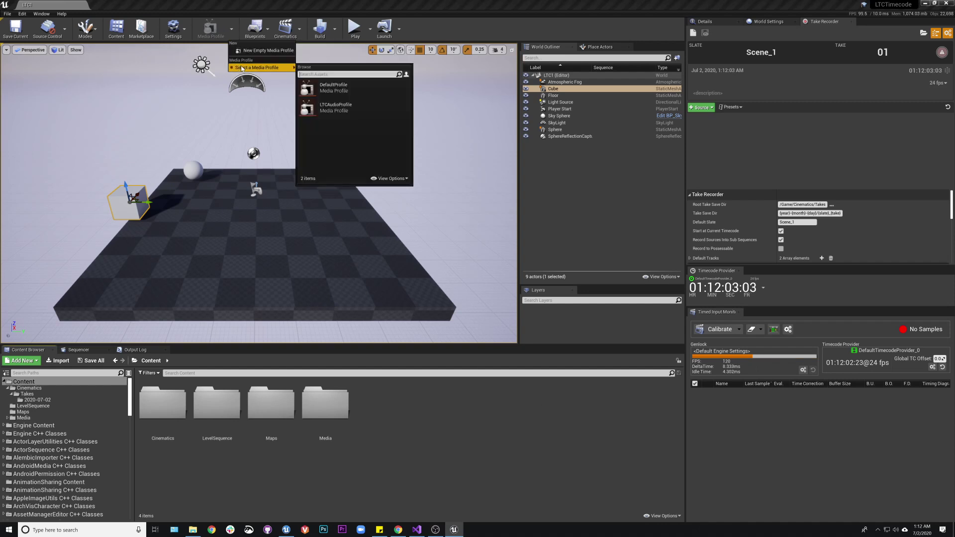
pyautogui.click(346, 108)
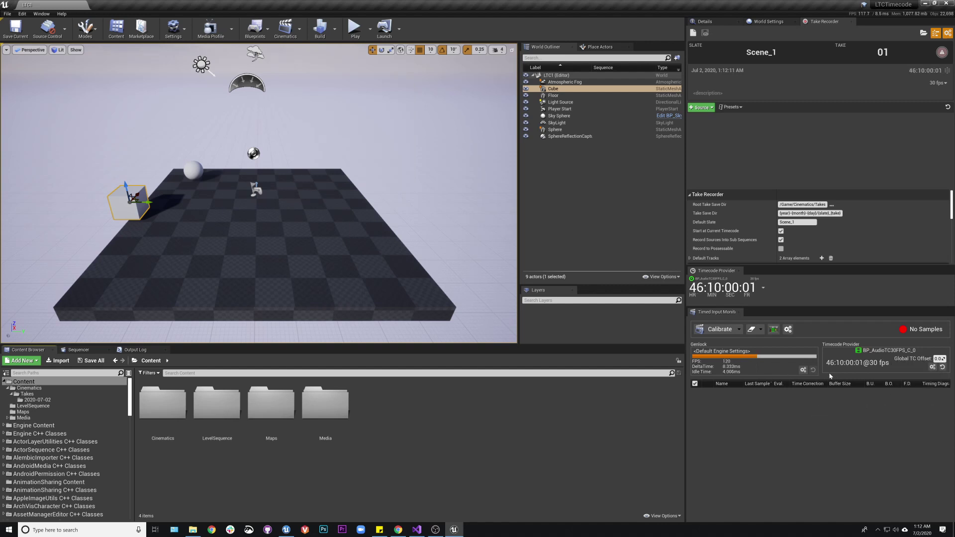
pyautogui.moveTo(846, 374)
# Switch to the other media profile so timecode comes from BP_SystemTC30FPS at 30 fps.
pyautogui.click(231, 30)
pyautogui.moveTo(264, 67)
pyautogui.click(359, 115)
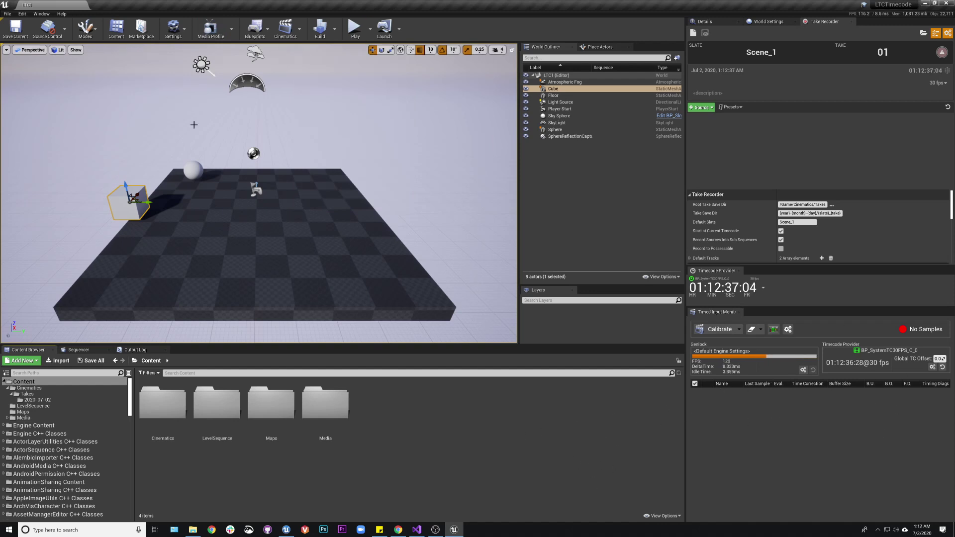
pyautogui.click(21, 14)
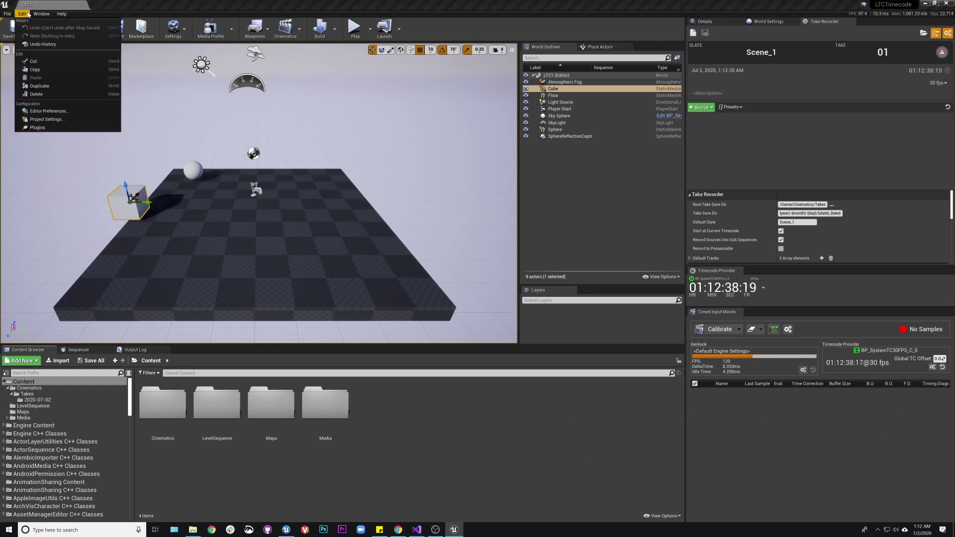
pyautogui.click(44, 120)
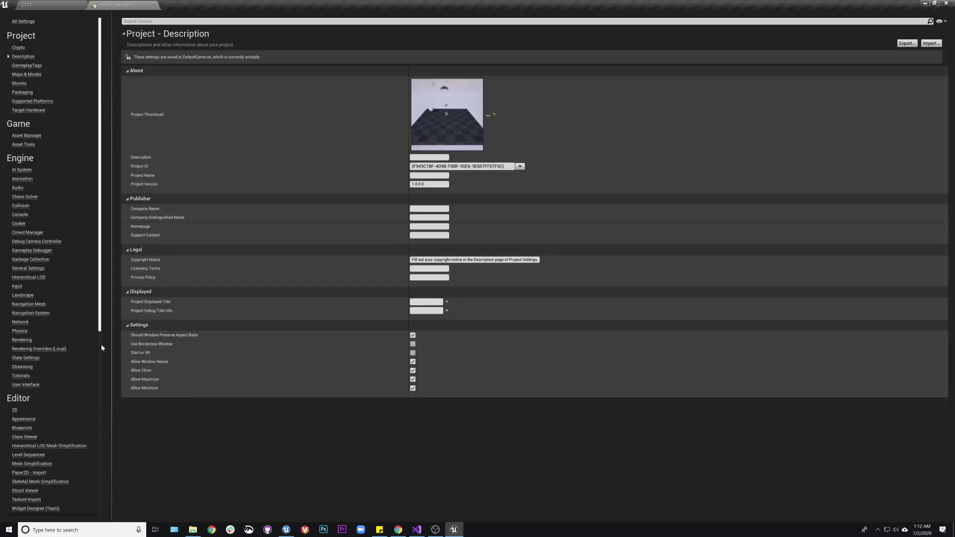
pyautogui.scroll(-4, 65, 352)
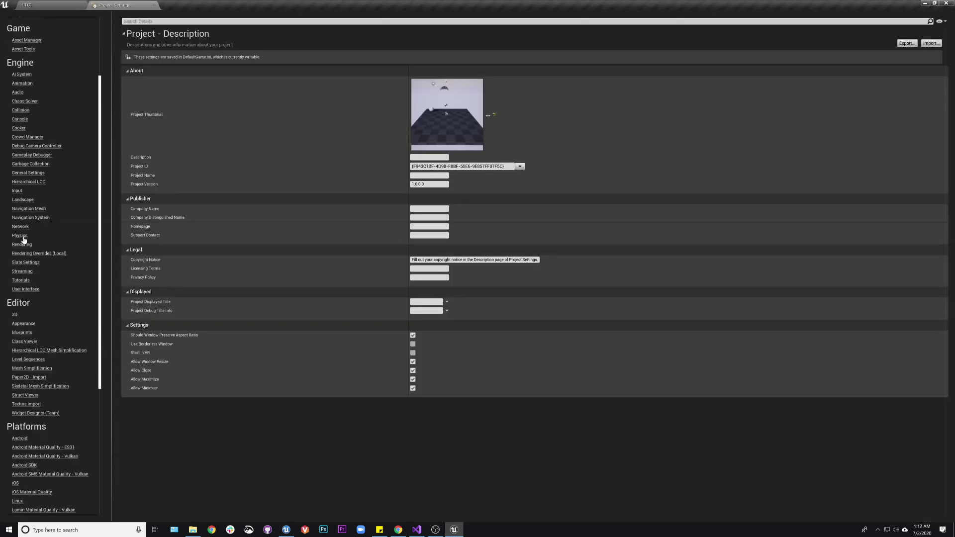
pyautogui.click(28, 173)
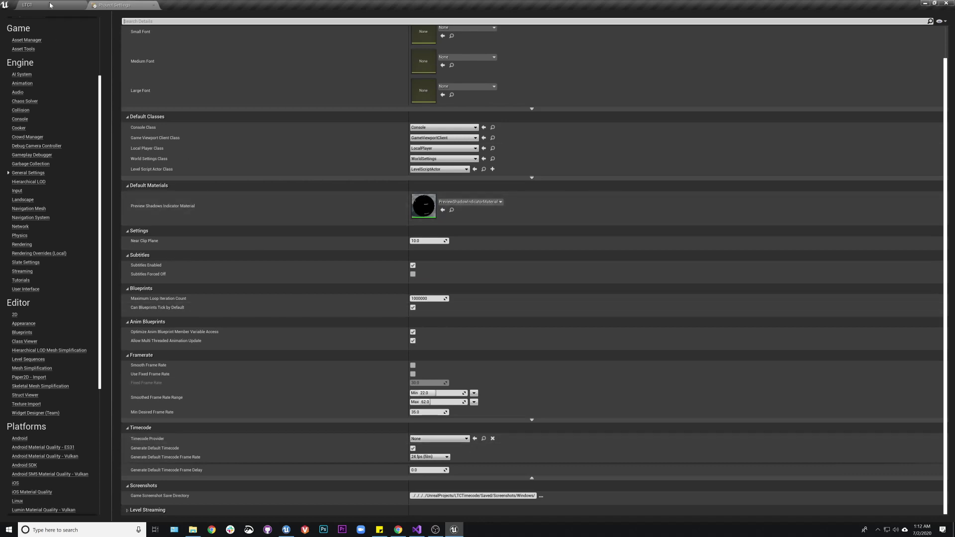
pyautogui.click(153, 5)
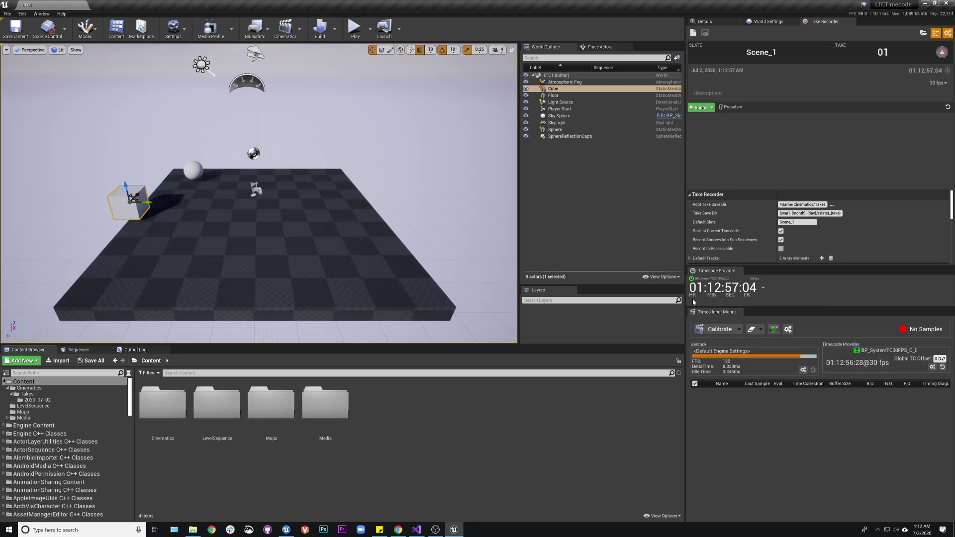
# Open the Media content folder and clear the active media profile.
pyautogui.doubleClick(343, 408)
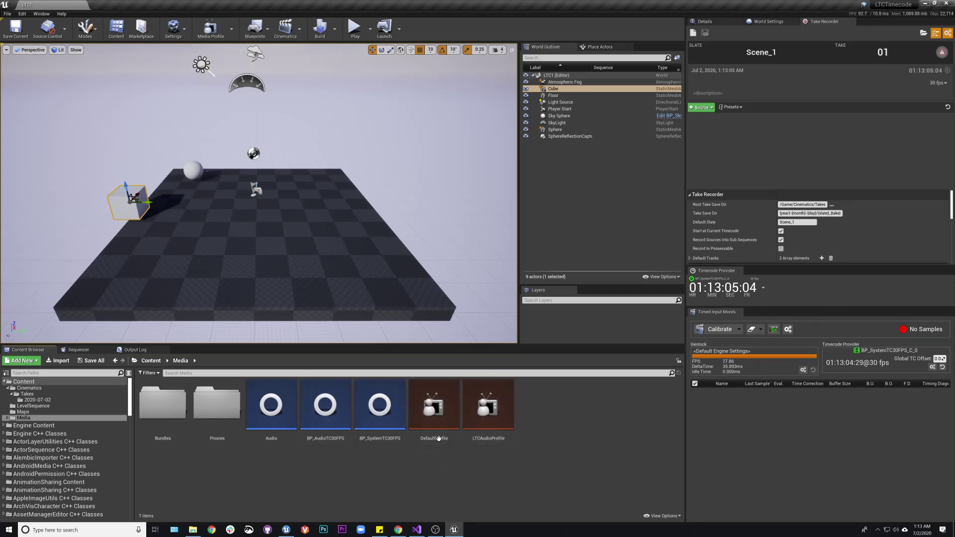
pyautogui.click(230, 30)
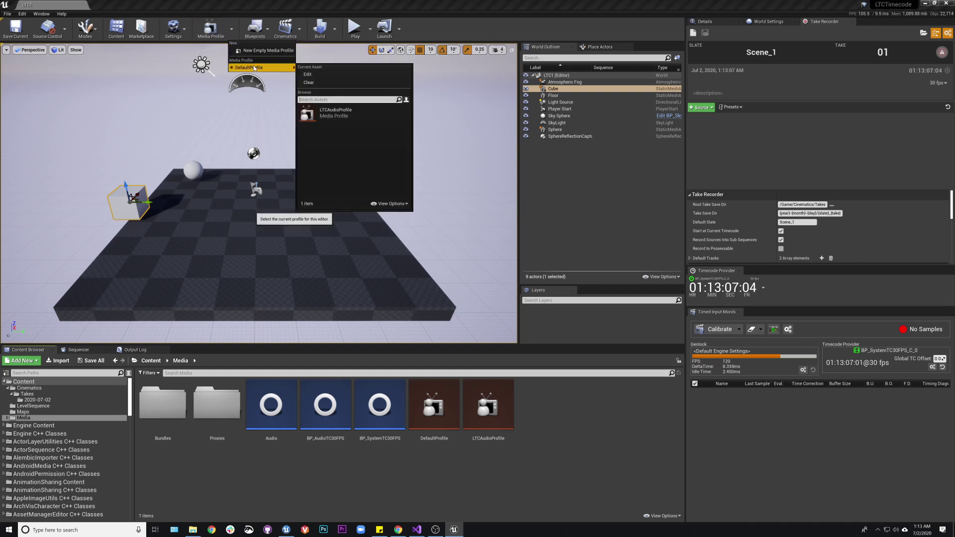
pyautogui.click(338, 85)
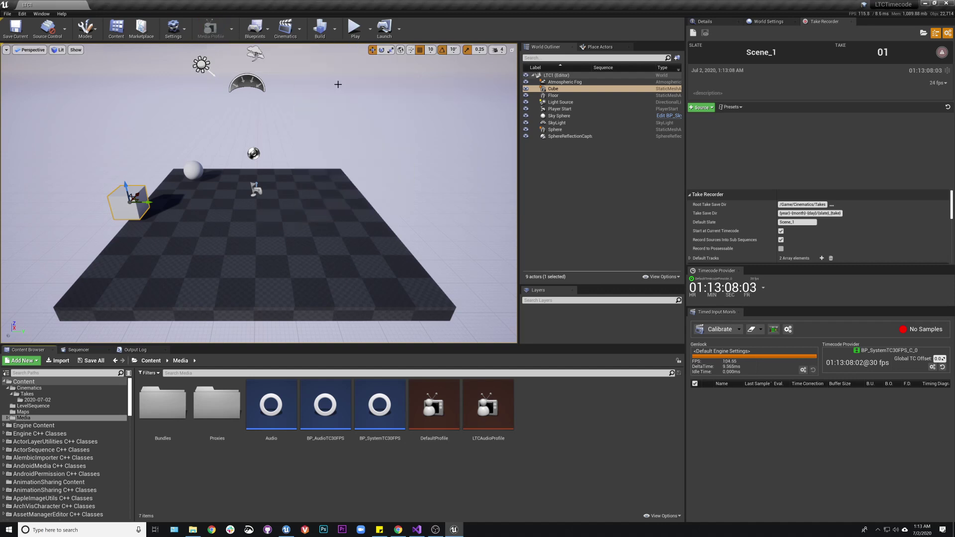
# Create a MediaProfile asset saved as NewMediaProfile in /Game/Media.
pyautogui.click(231, 29)
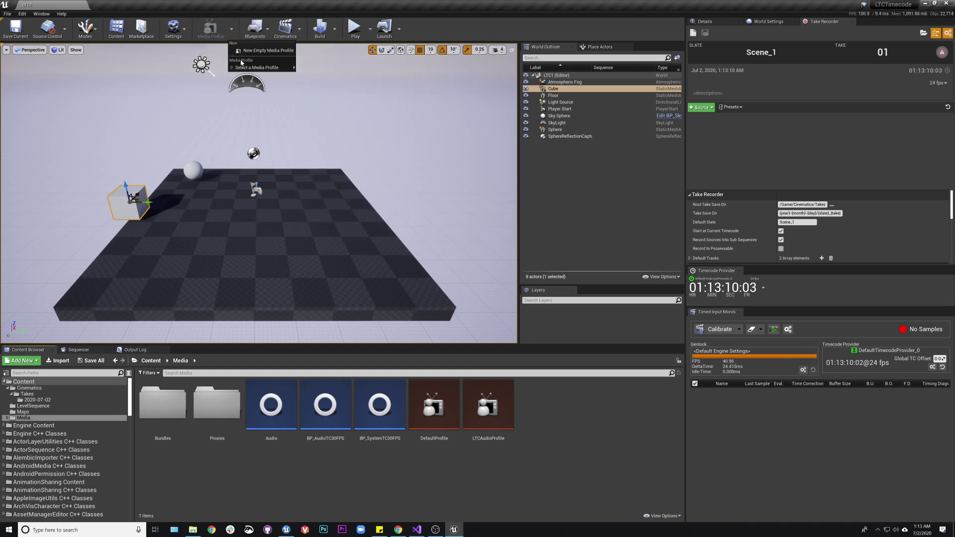
pyautogui.click(264, 50)
pyautogui.click(406, 208)
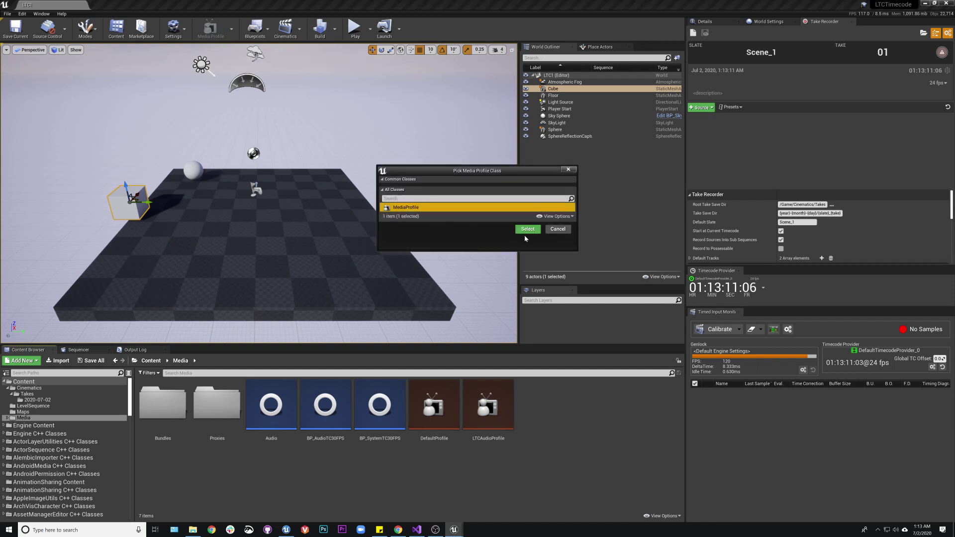
pyautogui.click(527, 229)
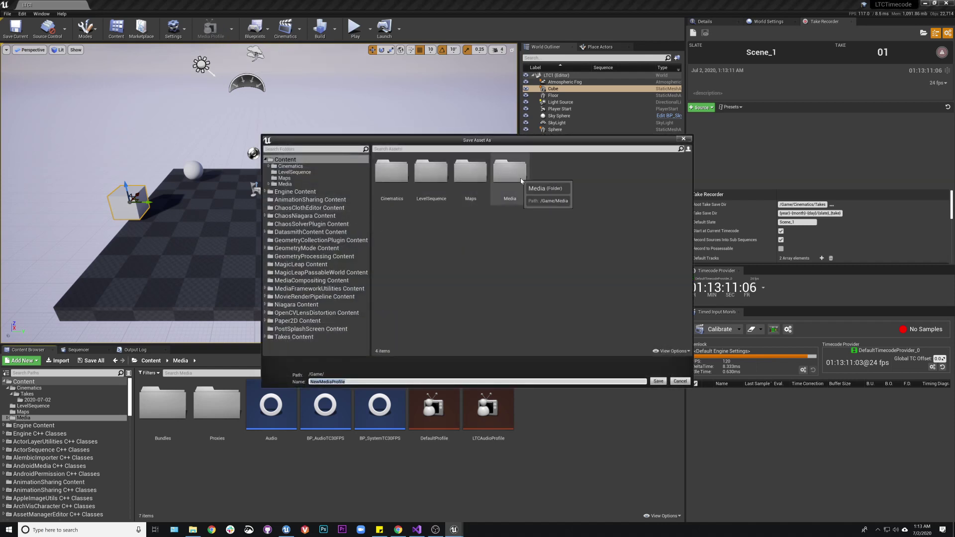
pyautogui.doubleClick(510, 173)
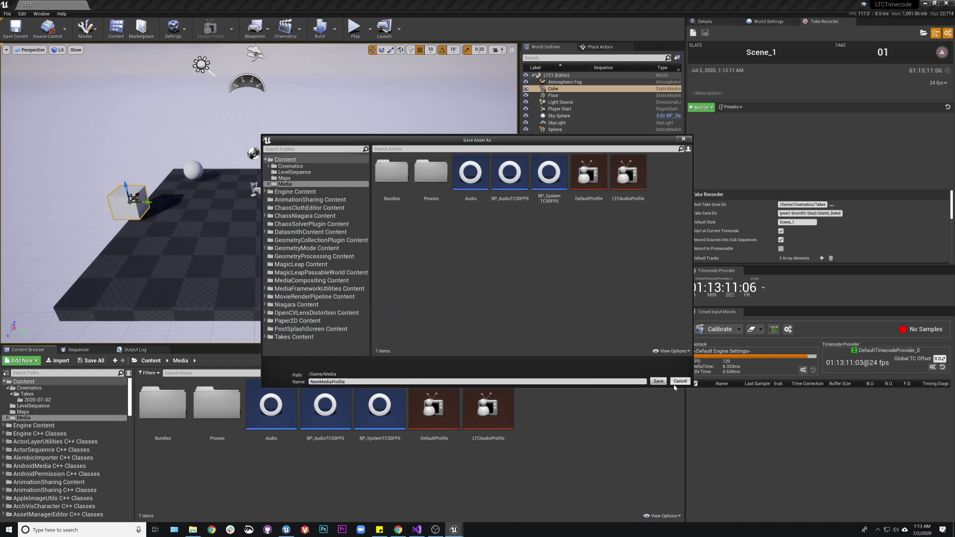
pyautogui.click(658, 382)
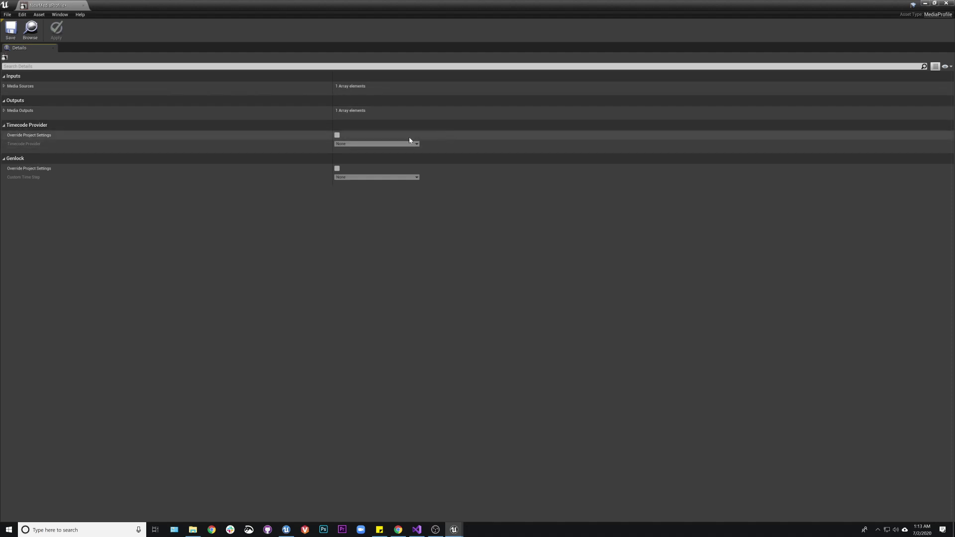
# Close the profile editor and delete the NewMediaProfile and Audio assets.
pyautogui.click(83, 6)
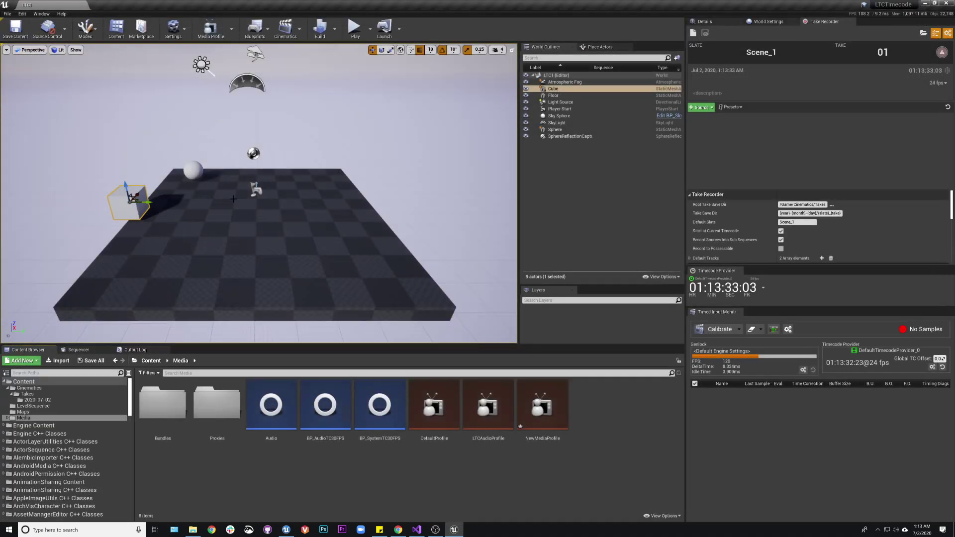
pyautogui.press('Delete')
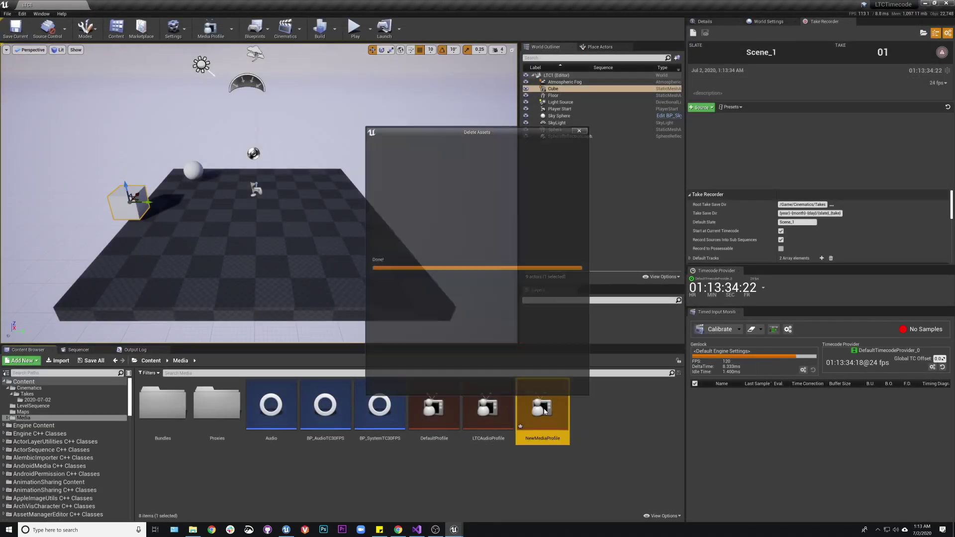
pyautogui.click(425, 385)
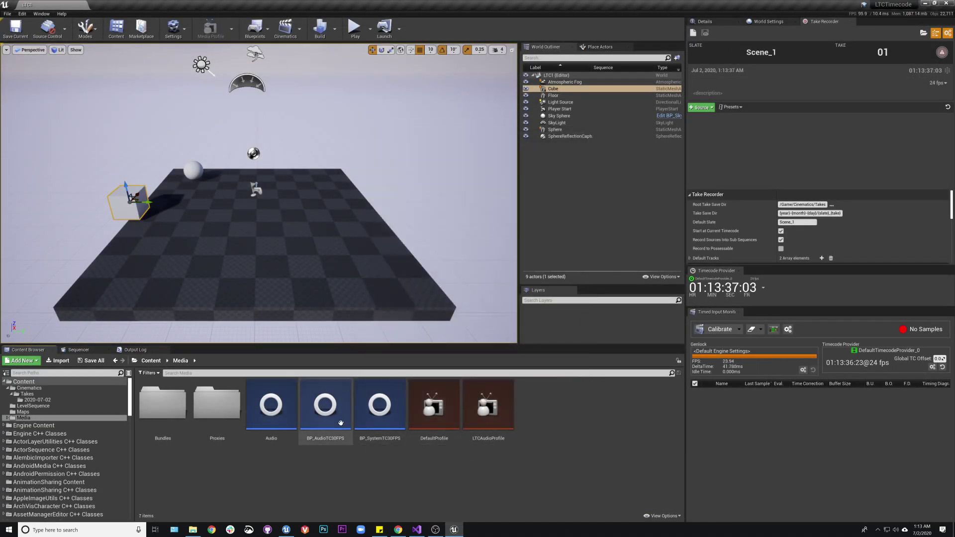
pyautogui.click(271, 405)
pyautogui.click(325, 406)
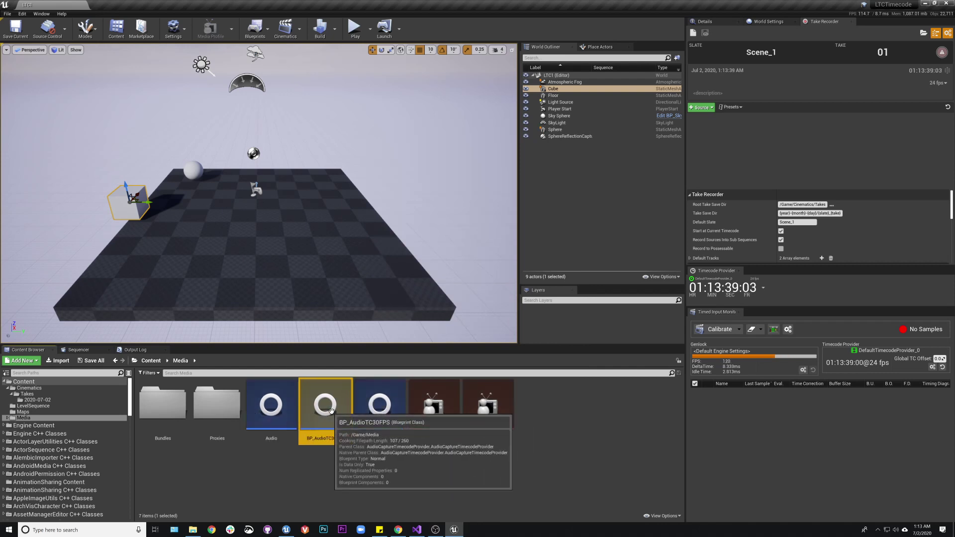
pyautogui.click(382, 413)
pyautogui.click(288, 401)
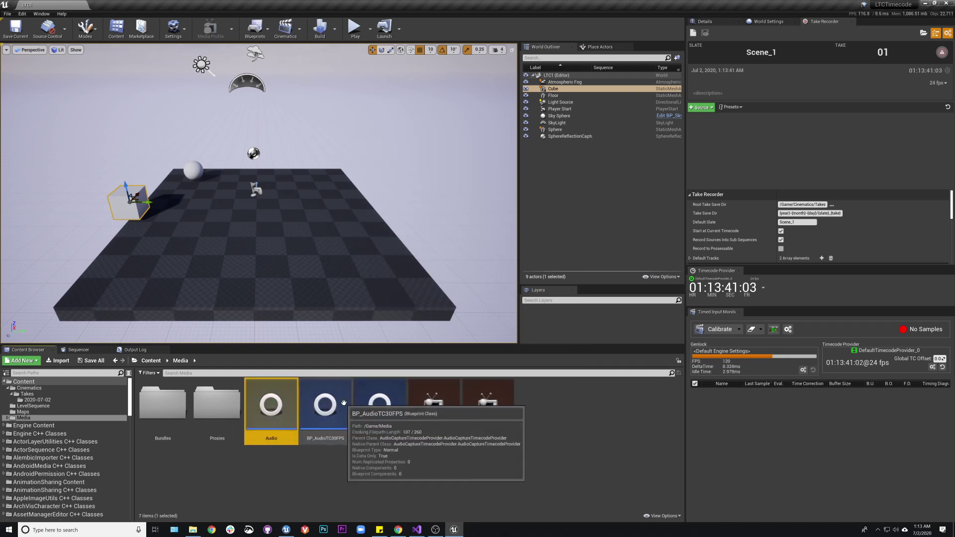
pyautogui.press('Delete')
pyautogui.click(446, 386)
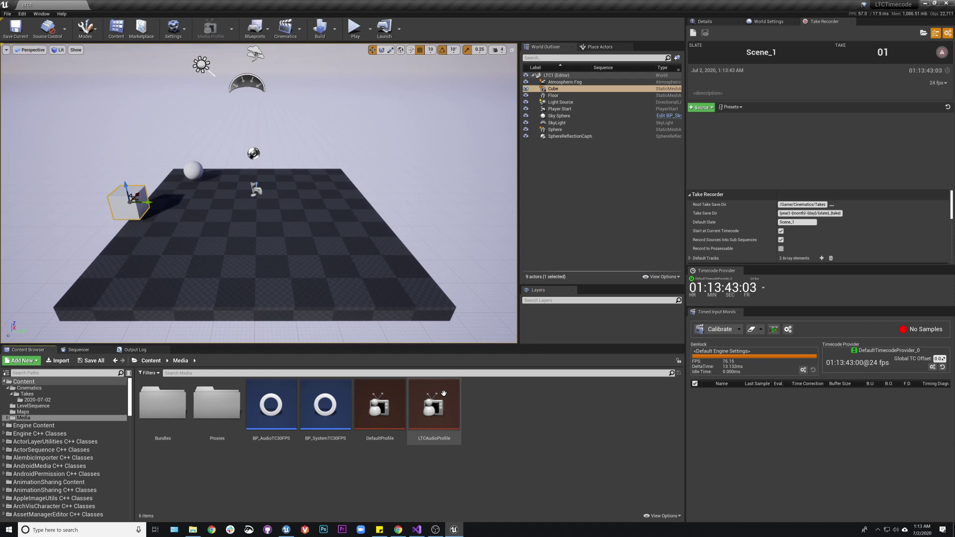
# Create NewBlueprint in Media with SystemTimeTimecodeProvider as parent class.
pyautogui.rightClick(476, 424)
pyautogui.click(494, 210)
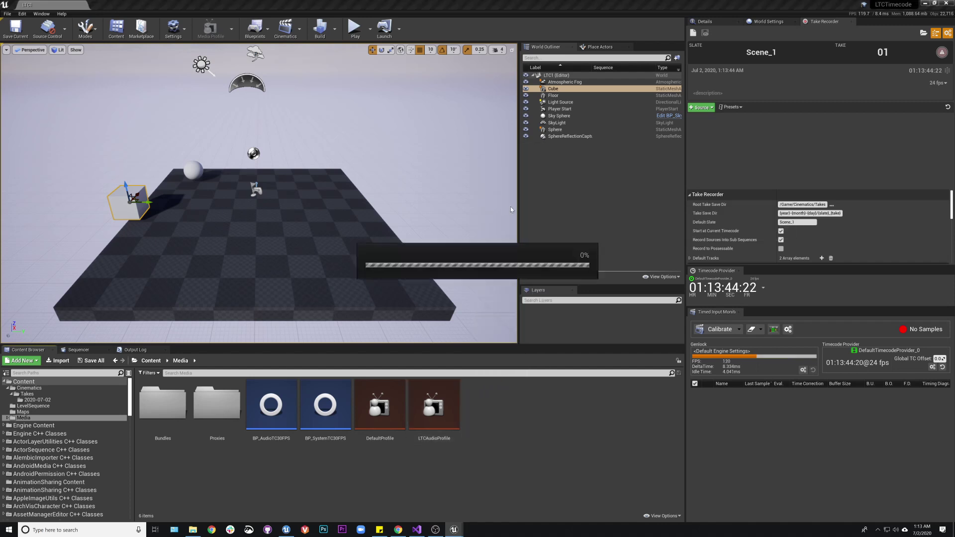
pyautogui.write('timecode')
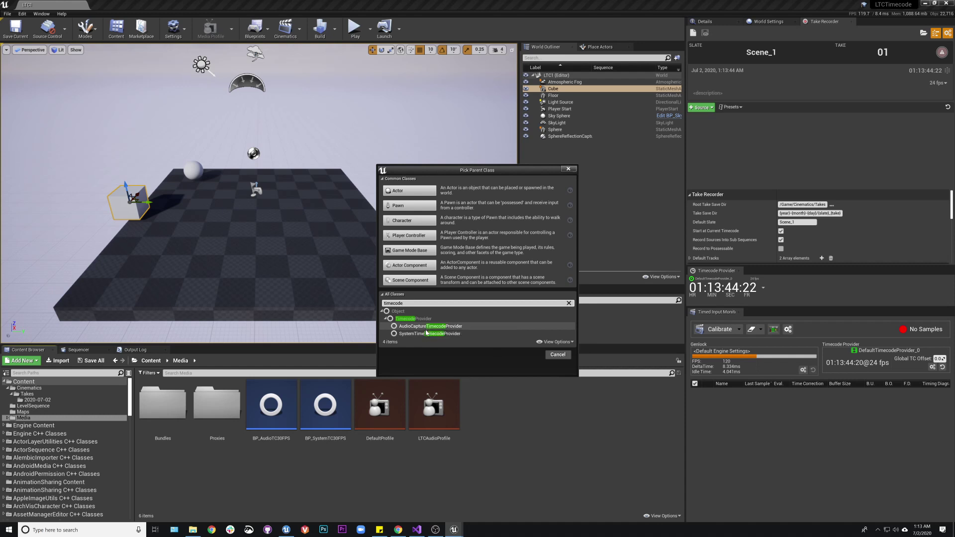
pyautogui.click(427, 334)
pyautogui.click(533, 354)
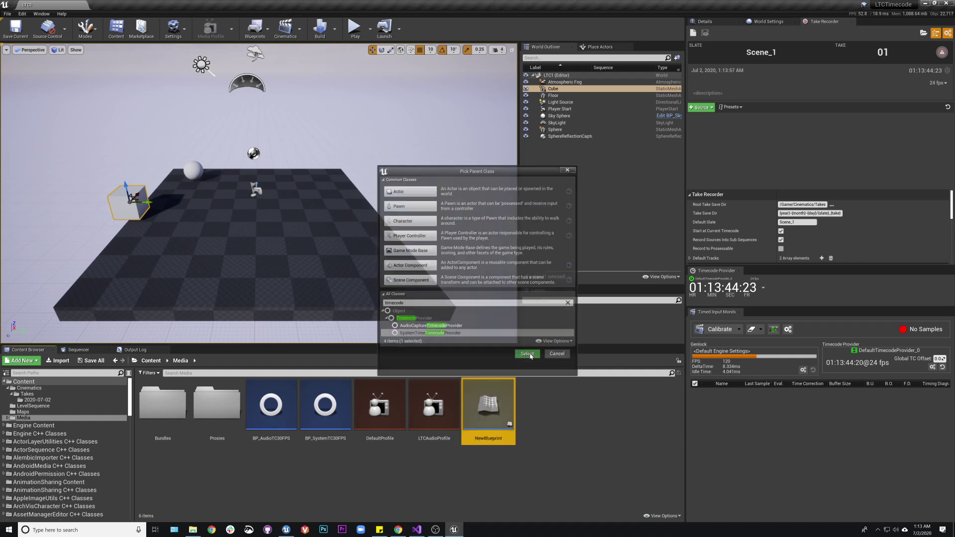
pyautogui.click(488, 401)
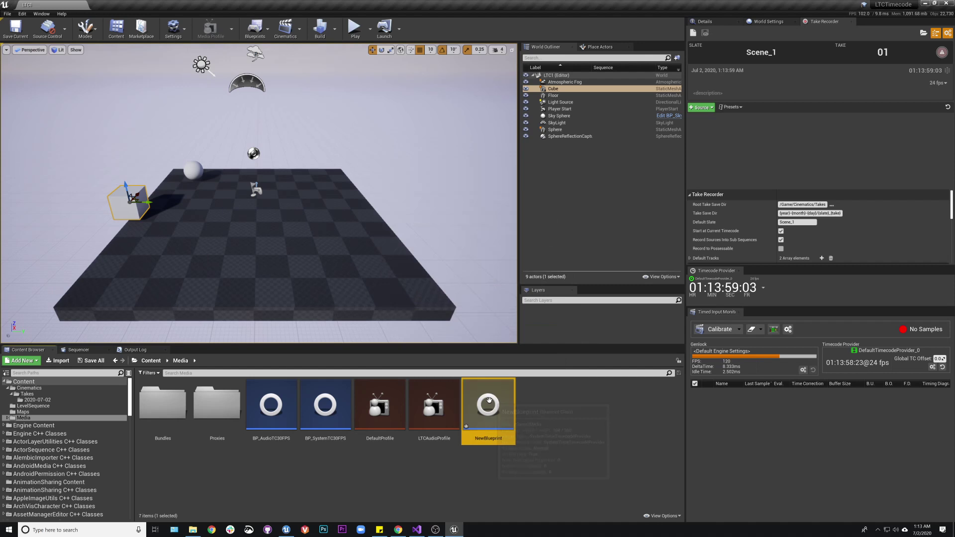
# Set NewBlueprint's frame rate to 30 fps, compile it, and expand Settings to show Frame Delay.
pyautogui.doubleClick(490, 404)
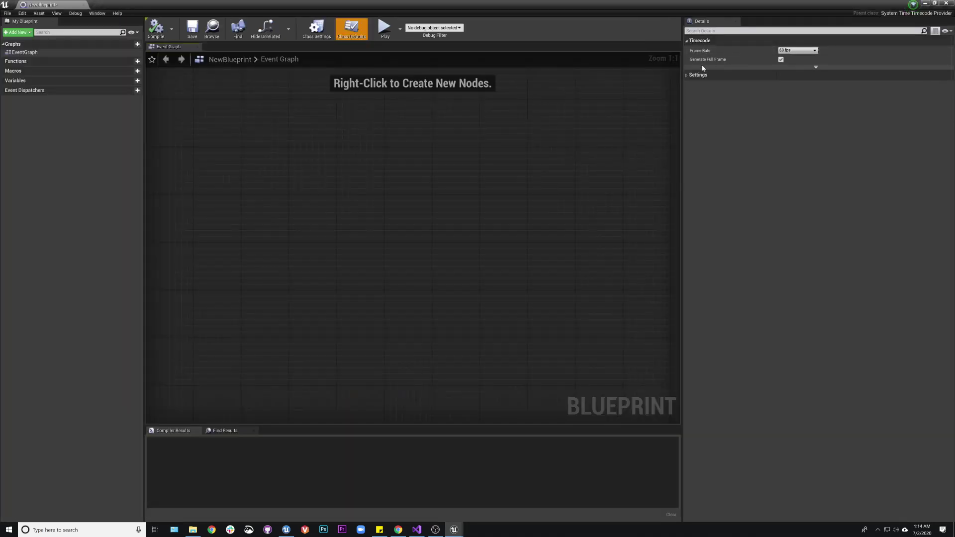
pyautogui.click(797, 50)
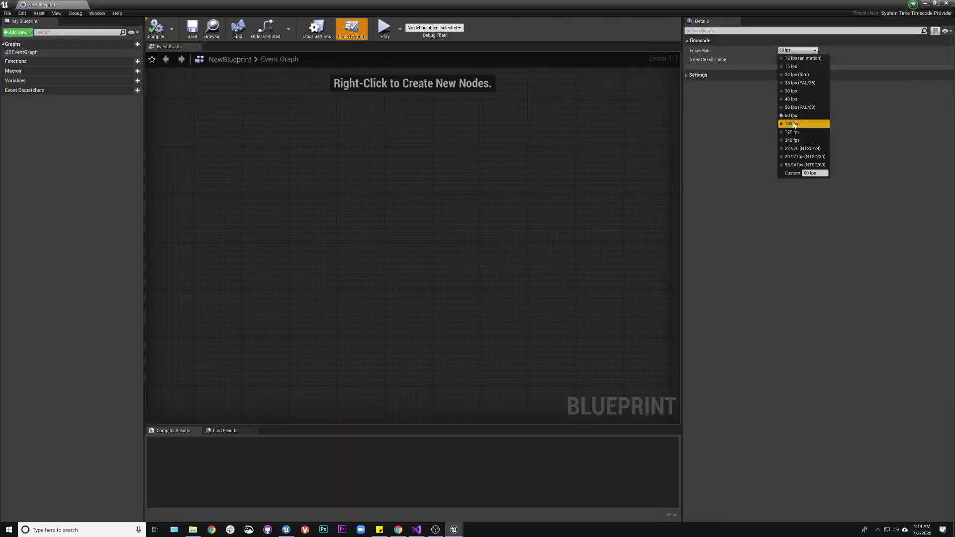
pyautogui.click(811, 99)
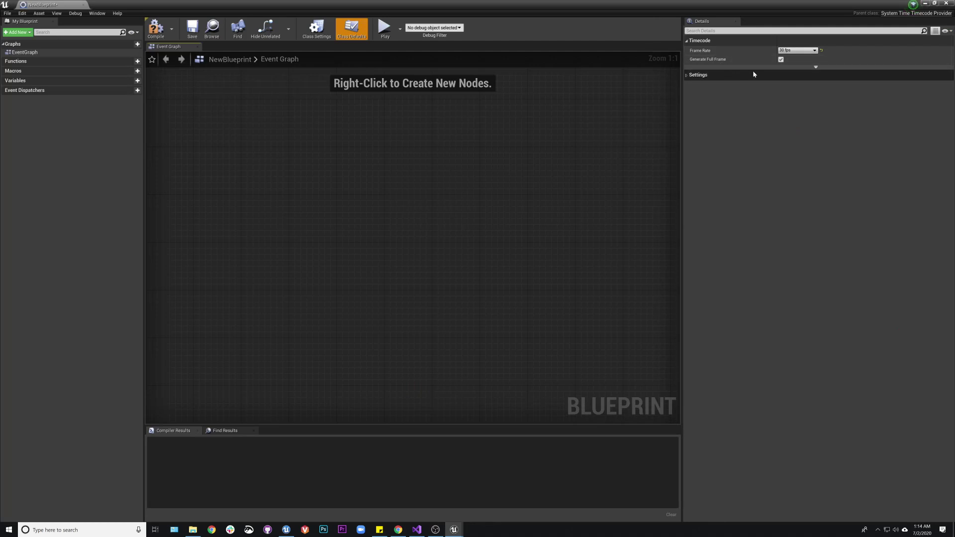
pyautogui.click(816, 67)
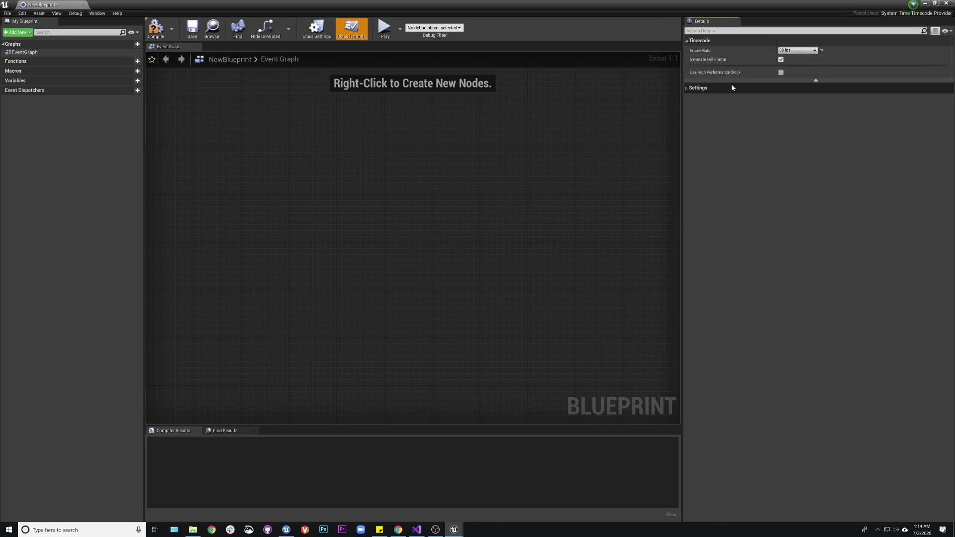
pyautogui.click(155, 28)
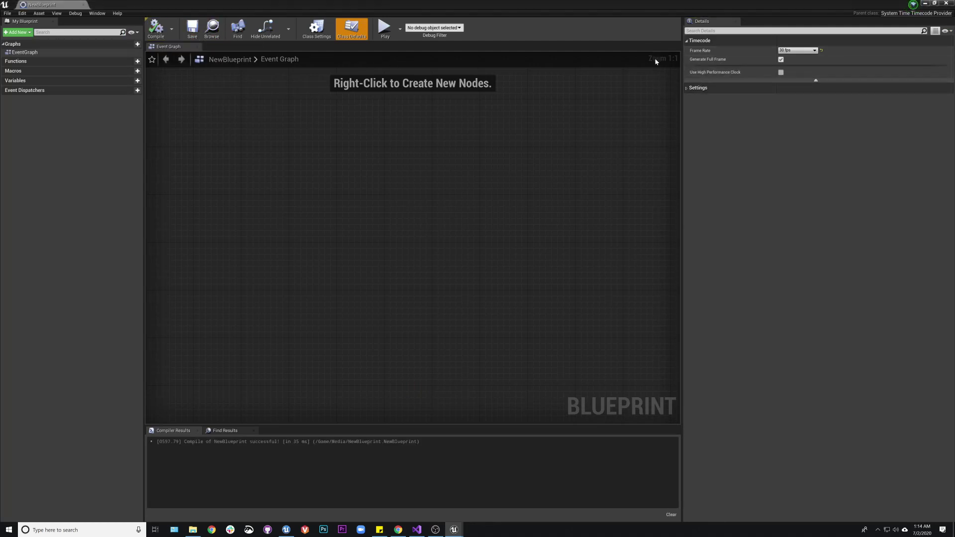
pyautogui.click(689, 88)
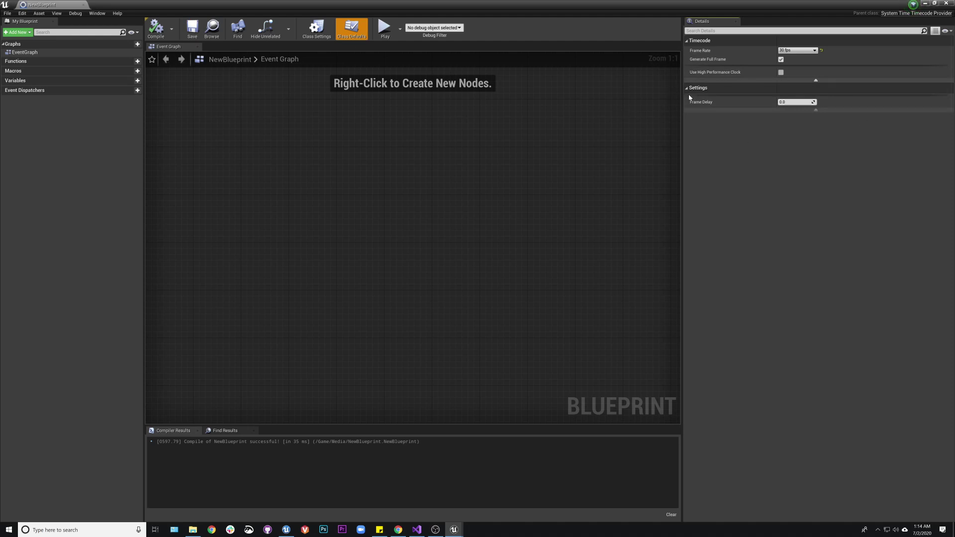
# Close the blueprint editor and delete NewBlueprint.
pyautogui.click(83, 5)
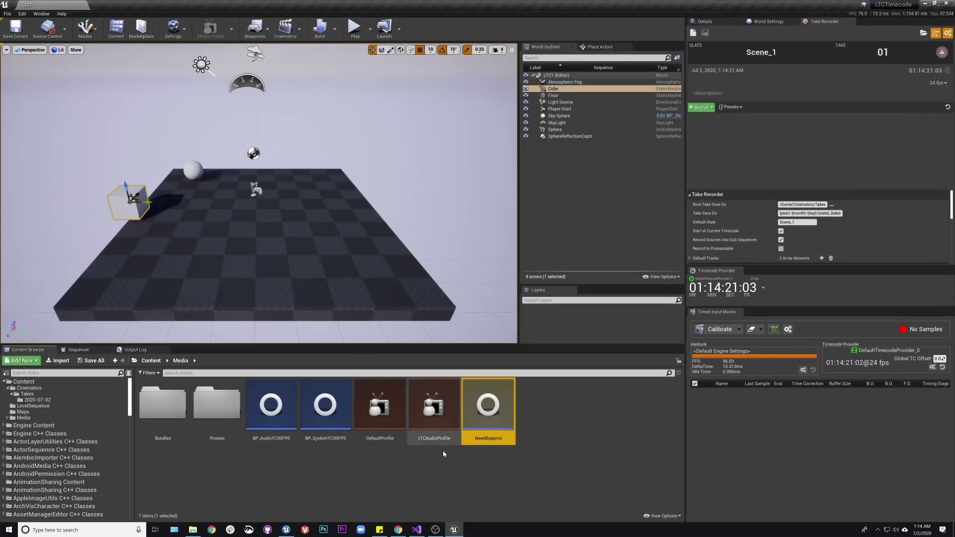
pyautogui.press('Delete')
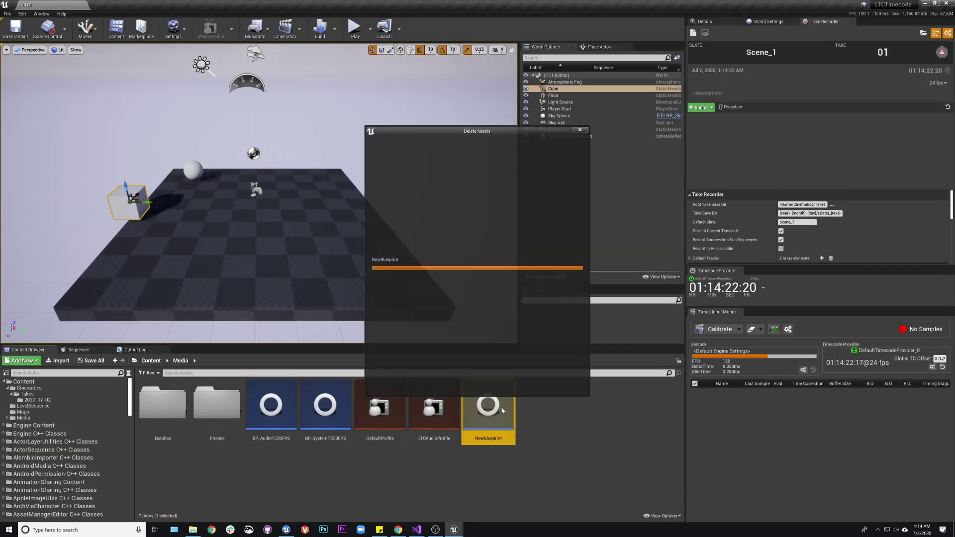
pyautogui.click(488, 392)
# Create a blueprint named Audio from AudioCaptureTimecodeProvider in the Media folder.
pyautogui.rightClick(499, 411)
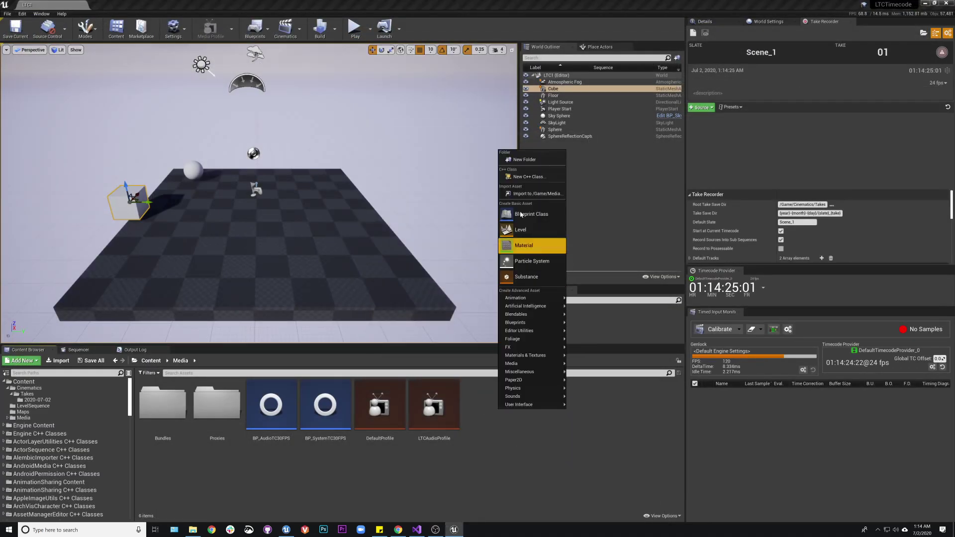
pyautogui.click(529, 214)
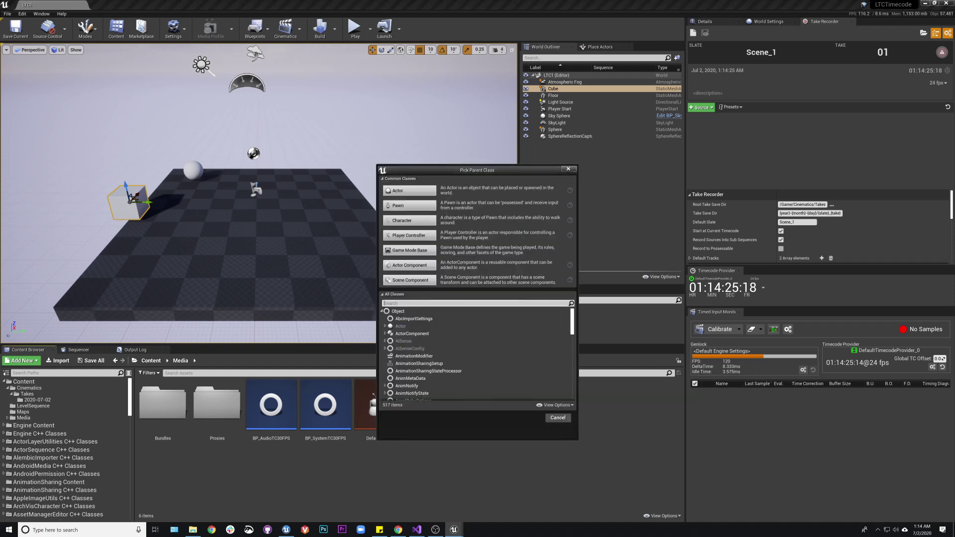
pyautogui.write('timecode')
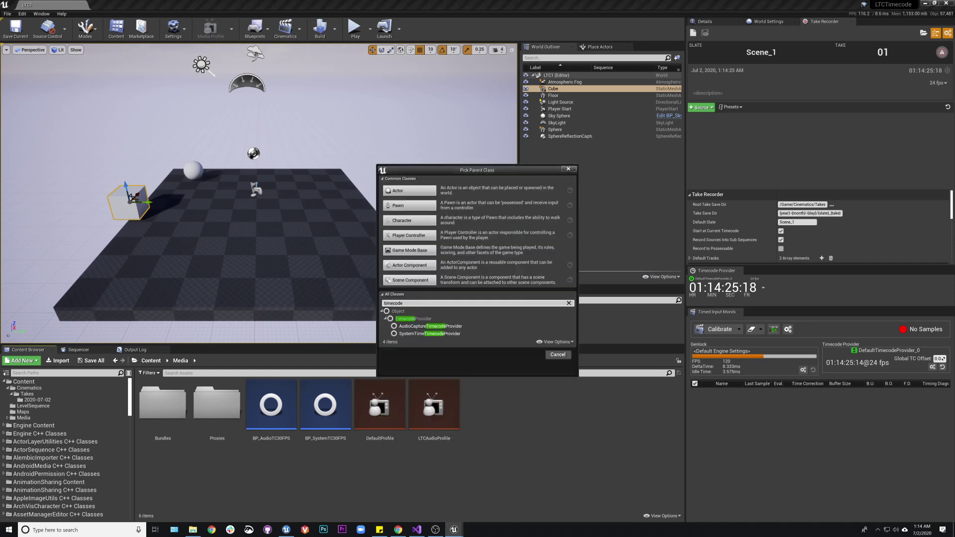
pyautogui.click(428, 334)
pyautogui.click(528, 354)
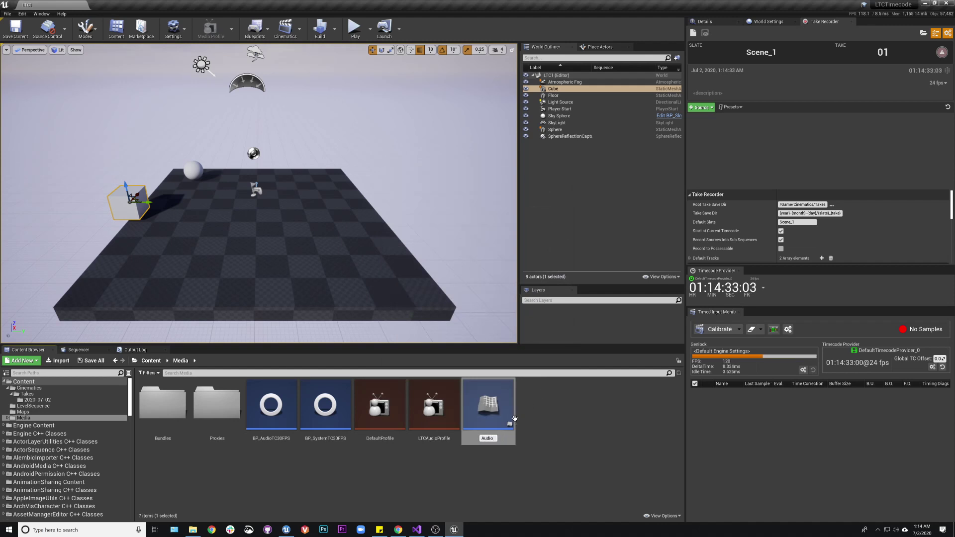
pyautogui.press('Return')
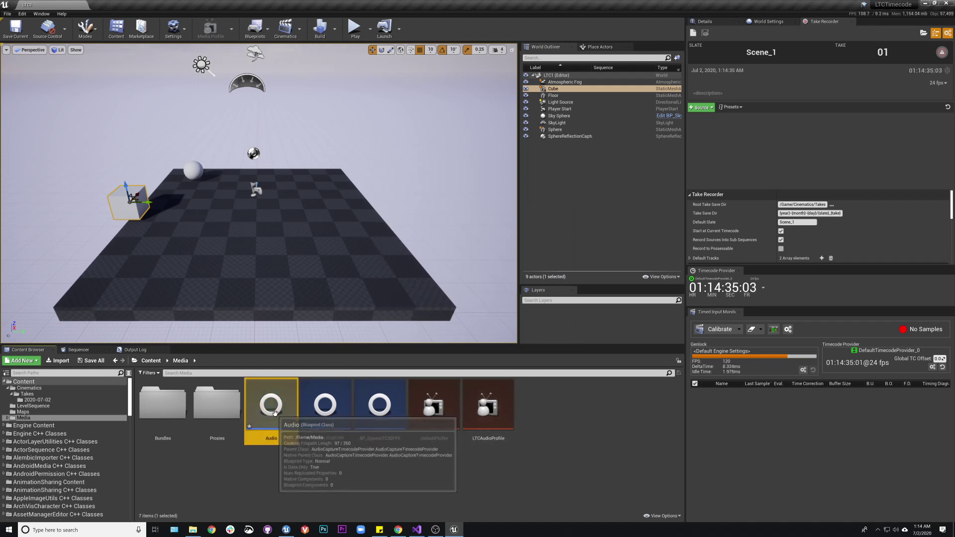
# Set the Audio blueprint's frame rate to 30 fps and compile it.
pyautogui.doubleClick(276, 417)
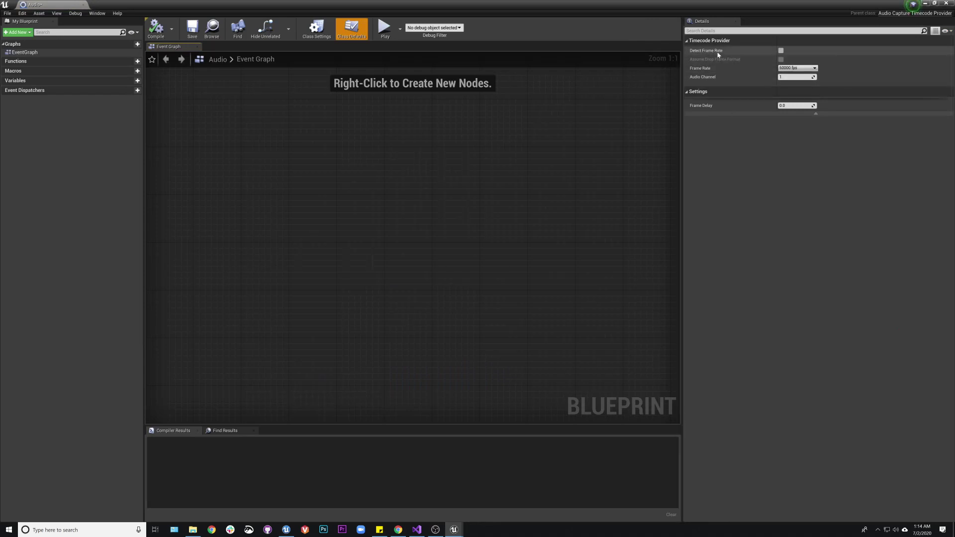
pyautogui.click(797, 67)
pyautogui.click(807, 114)
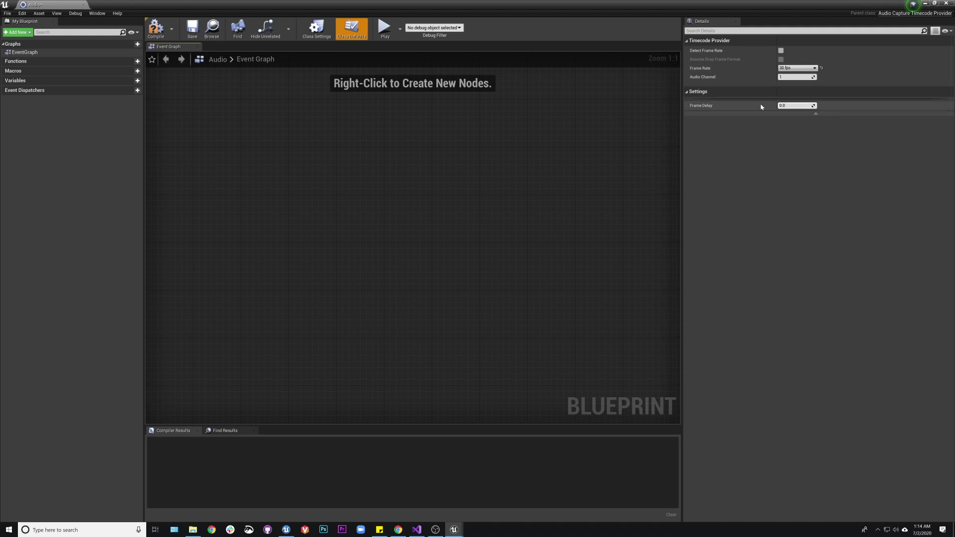
pyautogui.click(156, 28)
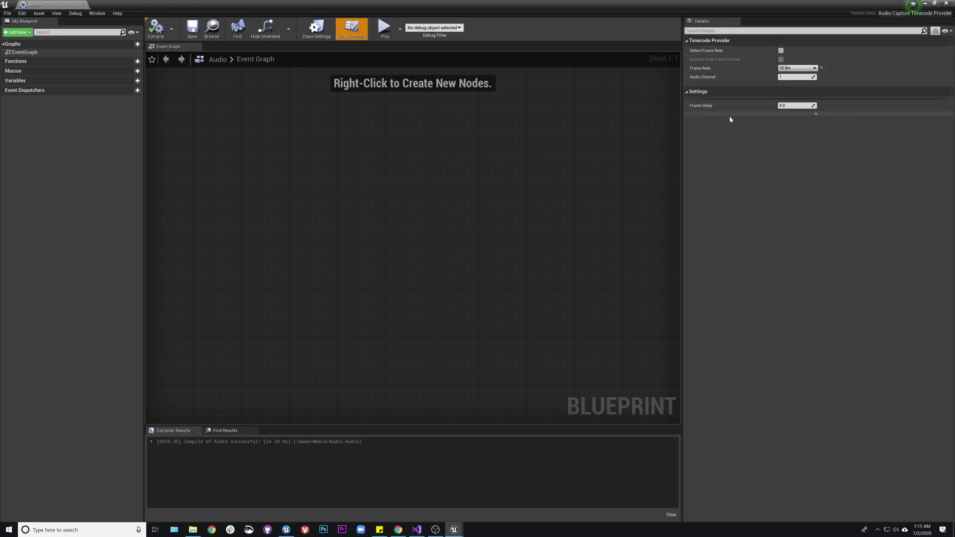
# Enable Detect Frame Rate, then compile, save and close the Audio blueprint.
pyautogui.click(781, 51)
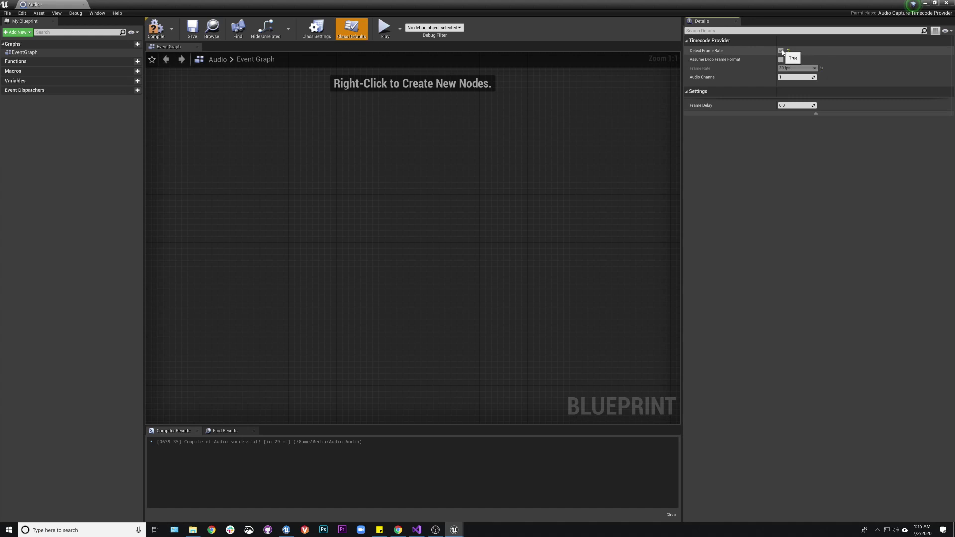
pyautogui.click(155, 29)
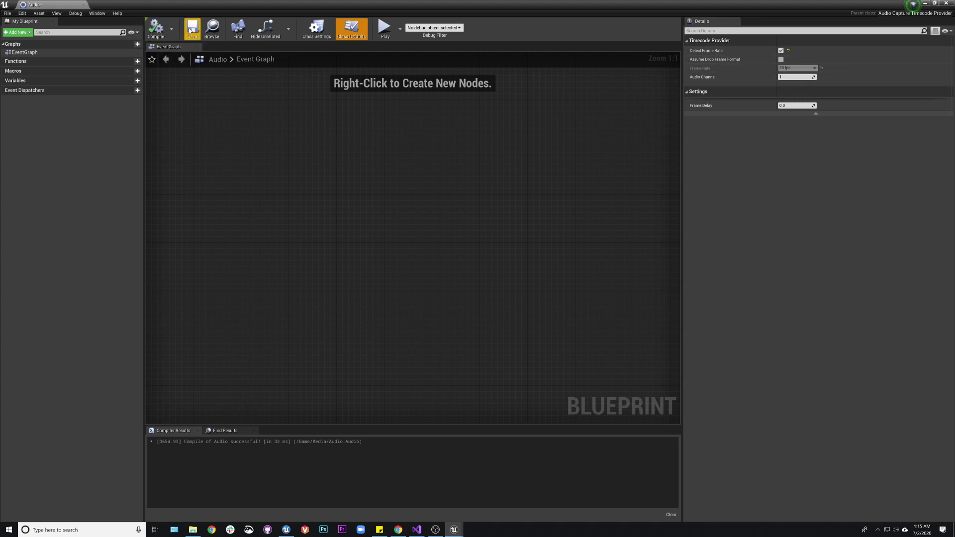
pyautogui.click(192, 28)
pyautogui.click(83, 5)
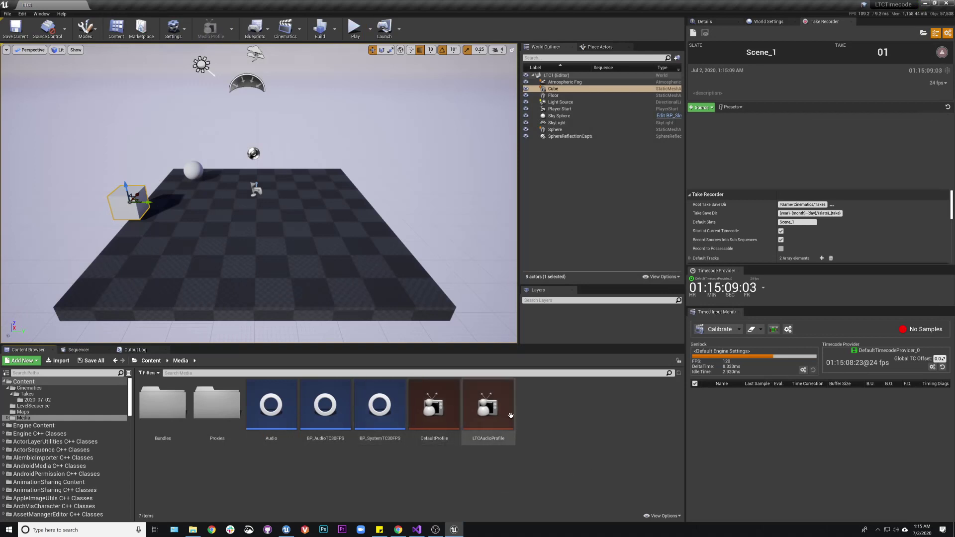
# Set DefaultProfile's Timecode Provider to BP_SystemTC30FPS and save it.
pyautogui.doubleClick(433, 410)
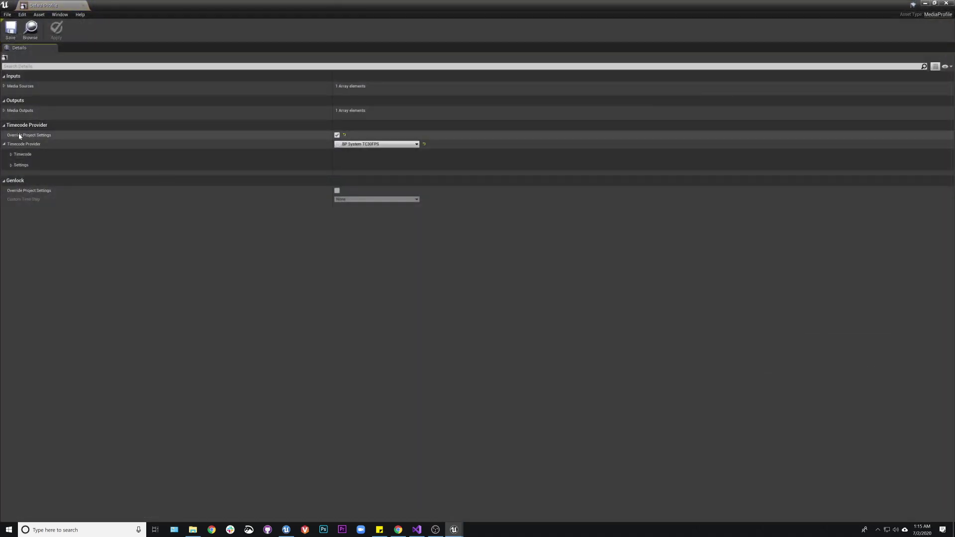
pyautogui.click(416, 145)
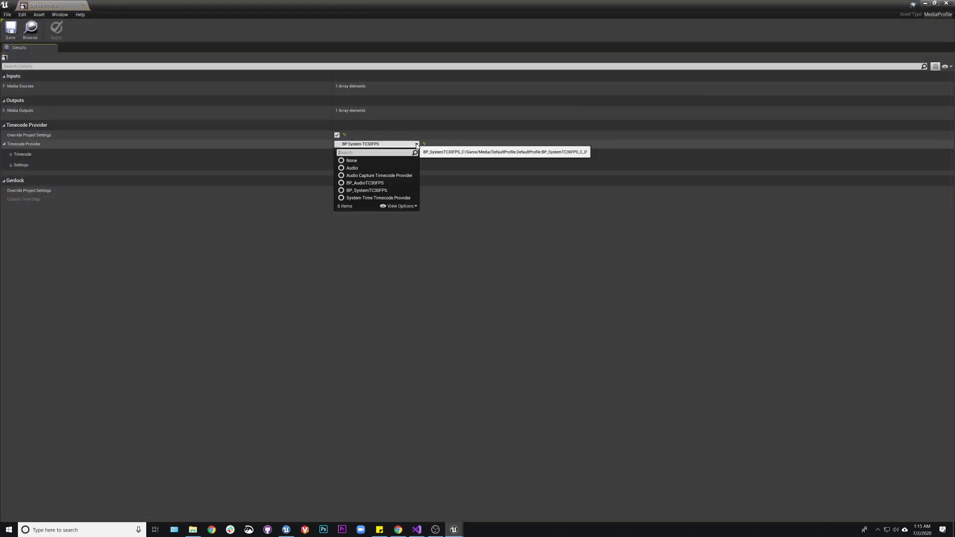
pyautogui.click(387, 191)
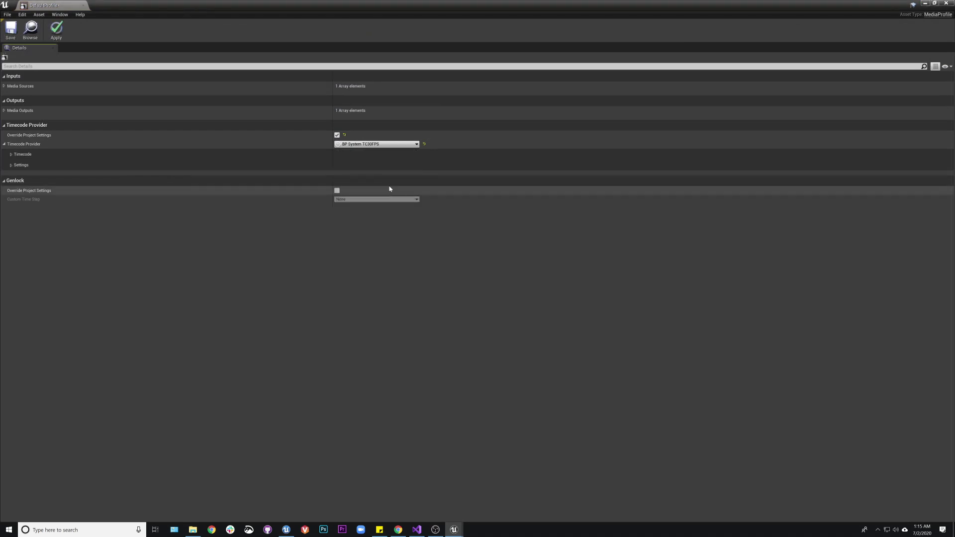
pyautogui.click(9, 29)
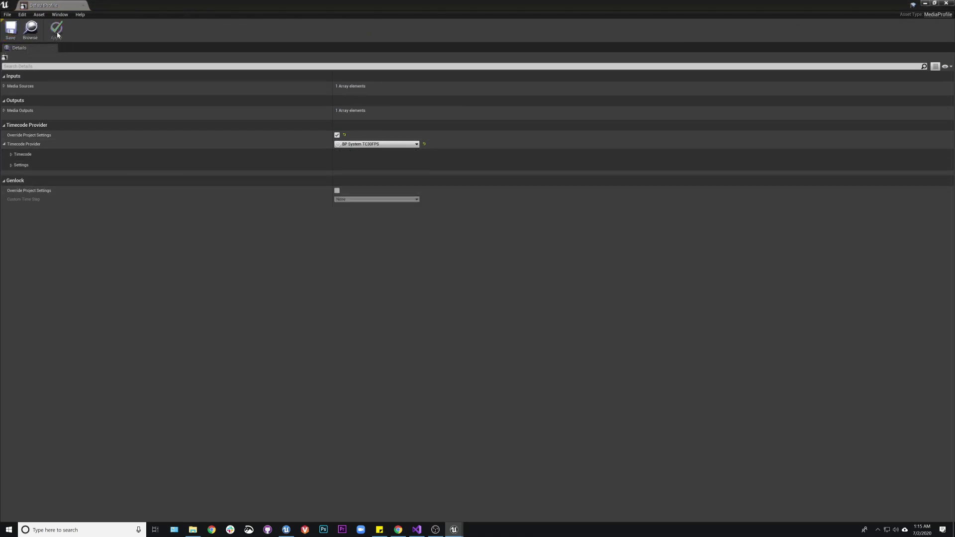
pyautogui.click(83, 6)
# Inspect the LTCAudioProfile media profile, then close it.
pyautogui.click(488, 405)
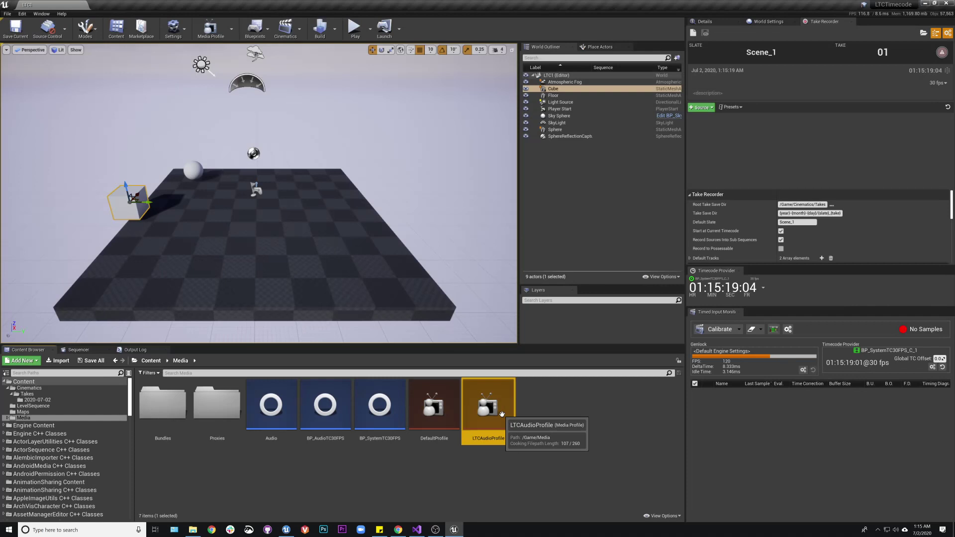
pyautogui.doubleClick(488, 406)
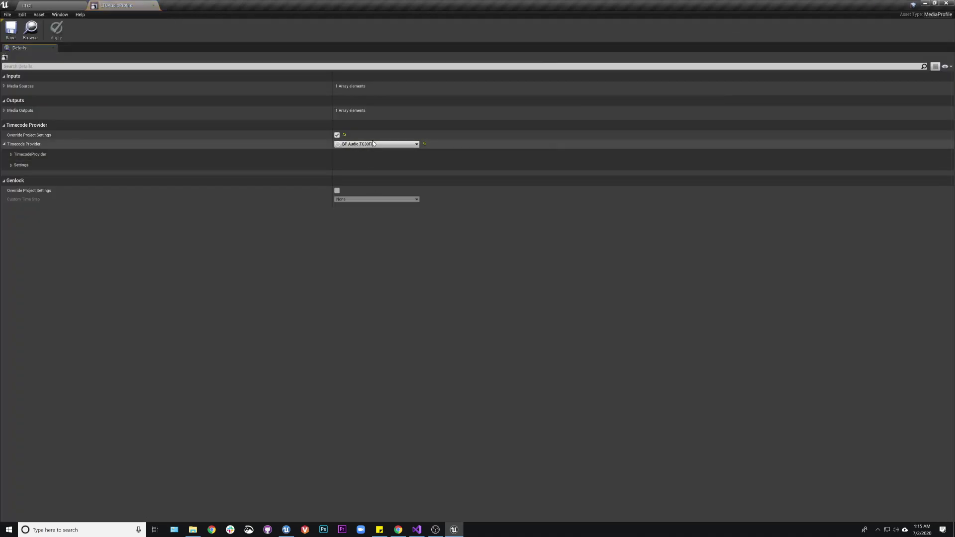
pyautogui.click(153, 6)
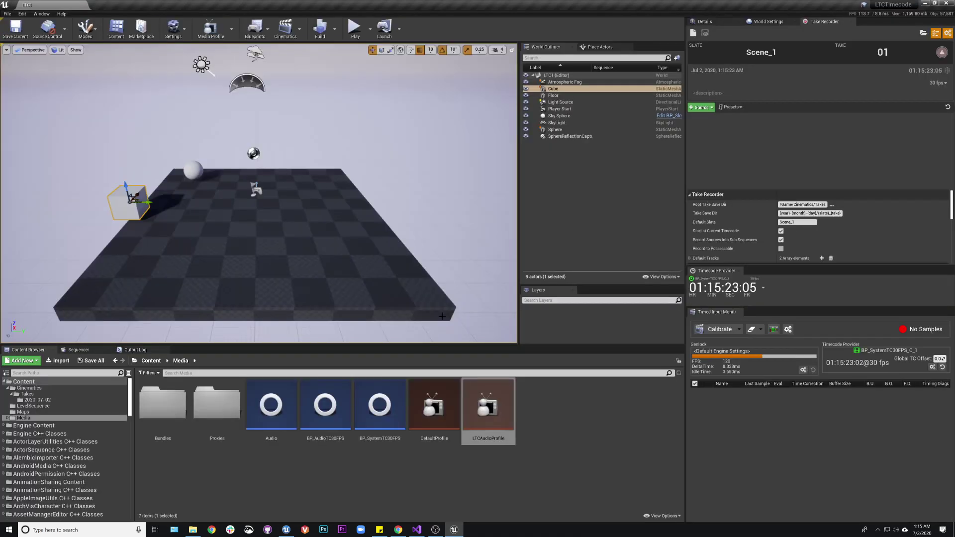
# Create a new Media Profile asset named AutoDetect in the Media folder.
pyautogui.rightClick(548, 413)
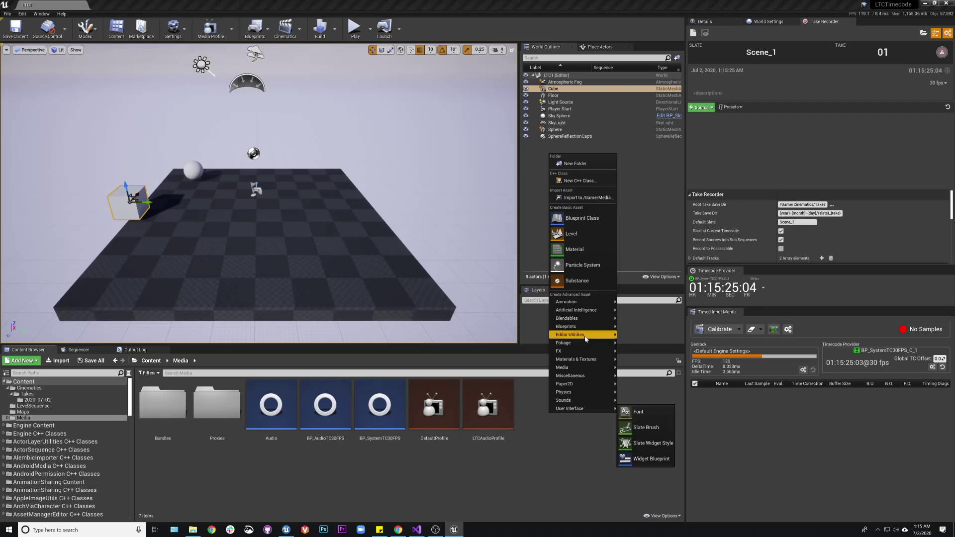
pyautogui.moveTo(586, 346)
pyautogui.moveTo(587, 368)
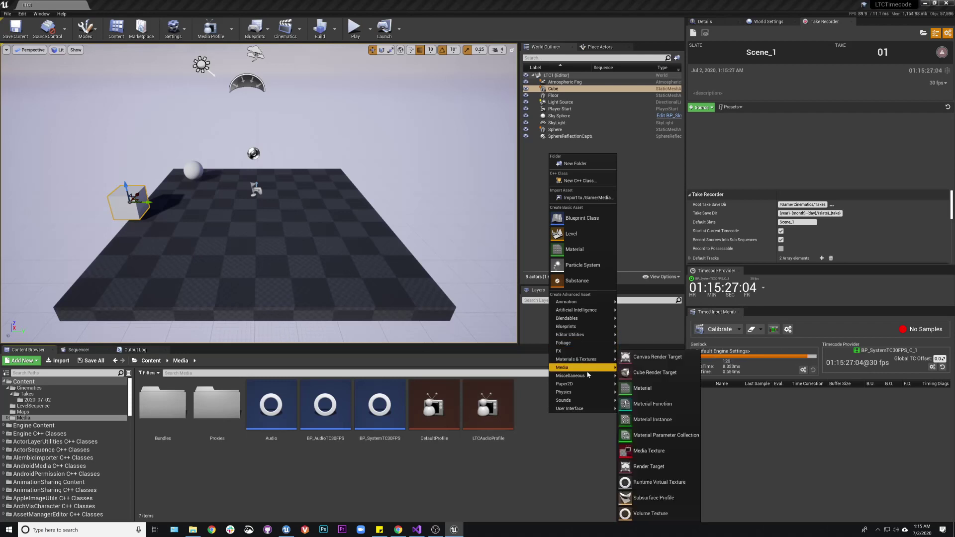
pyautogui.click(659, 438)
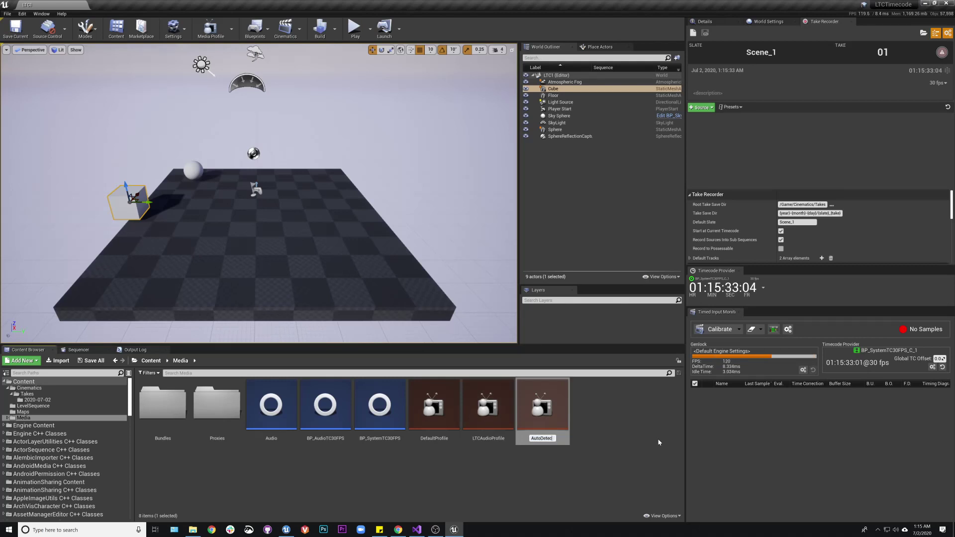
pyautogui.write('AutoDetect')
pyautogui.press('Return')
# In AutoDetect, override the timecode provider with Audio, then save and close the profile.
pyautogui.doubleClick(326, 407)
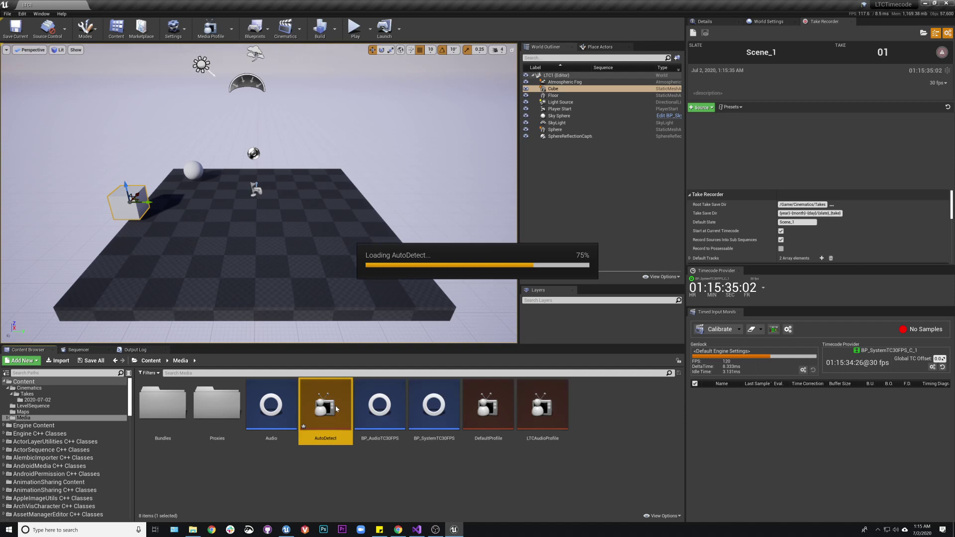
pyautogui.click(337, 135)
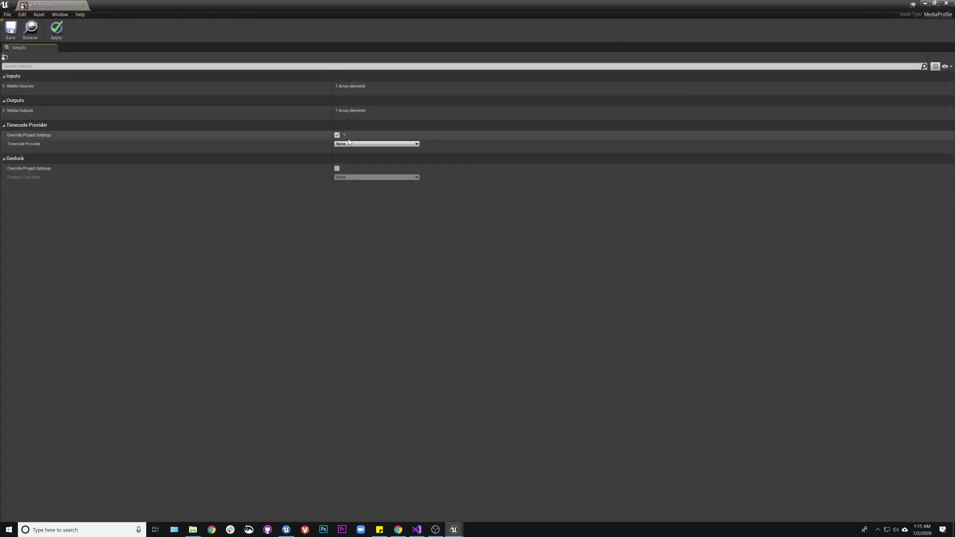
pyautogui.click(369, 143)
pyautogui.click(367, 169)
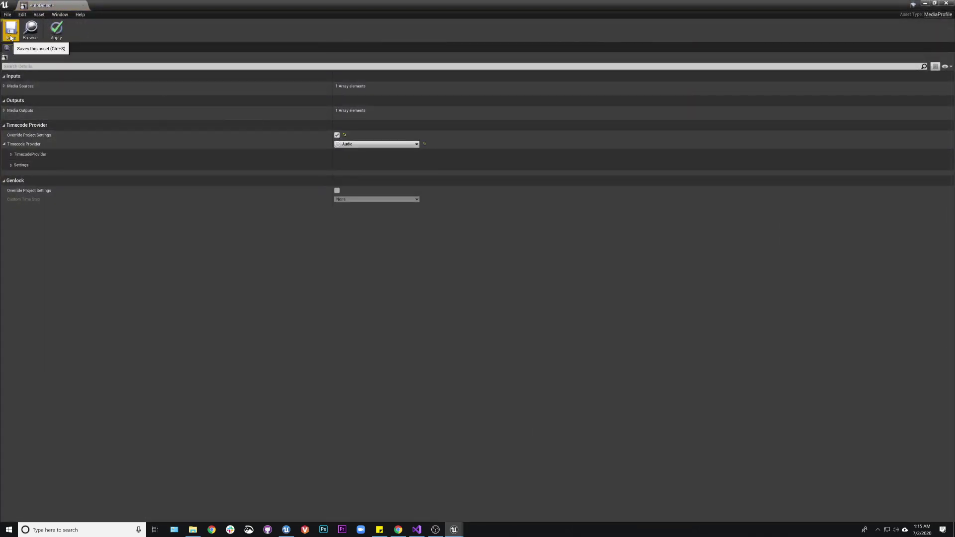
pyautogui.click(11, 154)
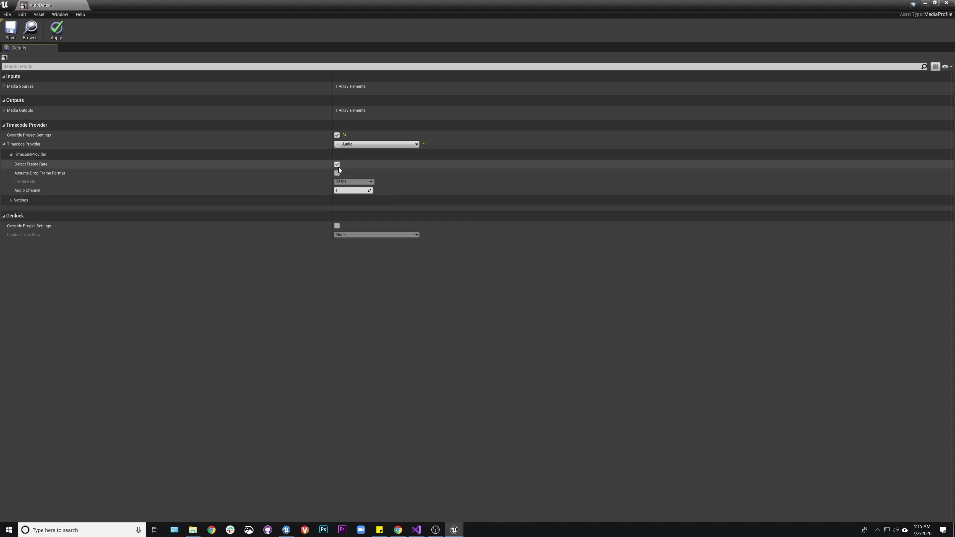
pyautogui.click(10, 28)
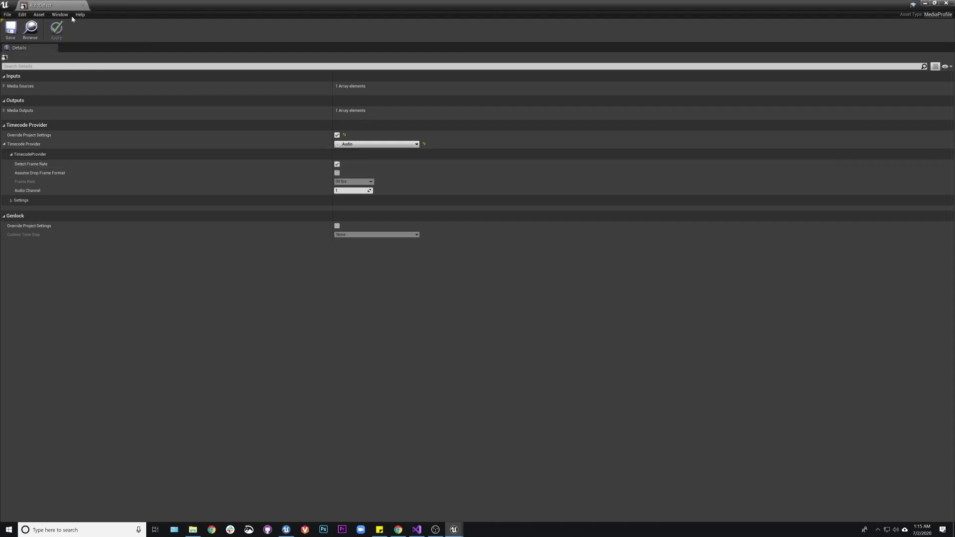
pyautogui.click(82, 5)
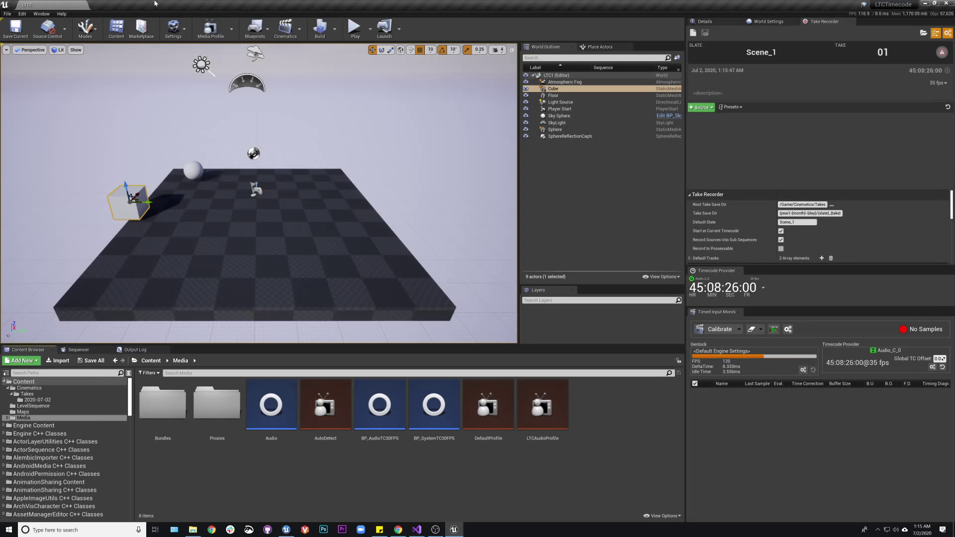
# Switch the active media profile from AutoDetect to LTCAudioProfile in the toolbar's media profile list.
pyautogui.click(231, 29)
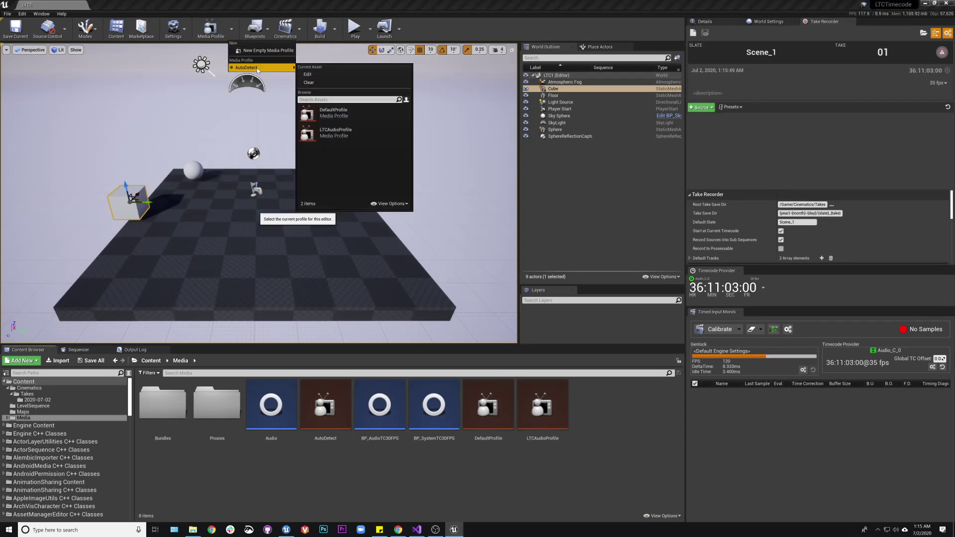
pyautogui.click(608, 396)
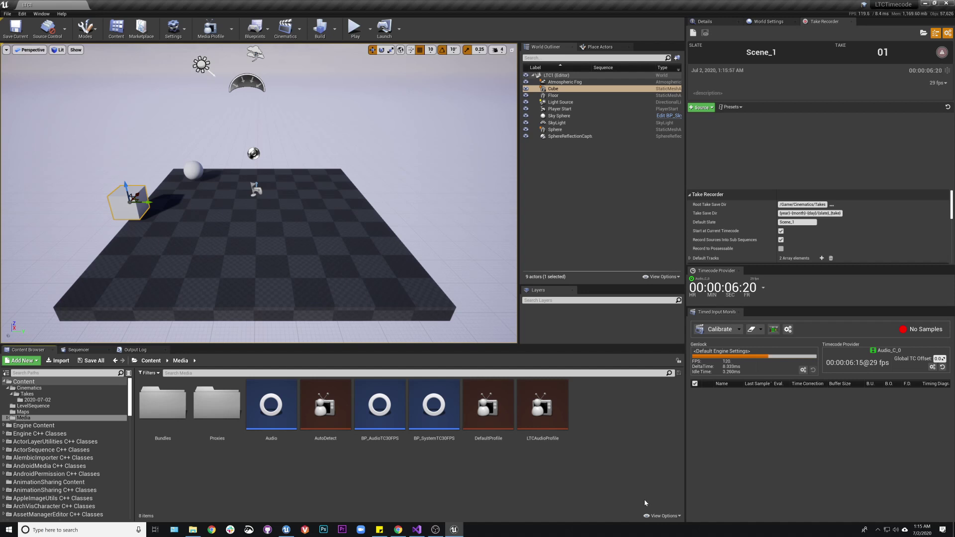
pyautogui.click(232, 28)
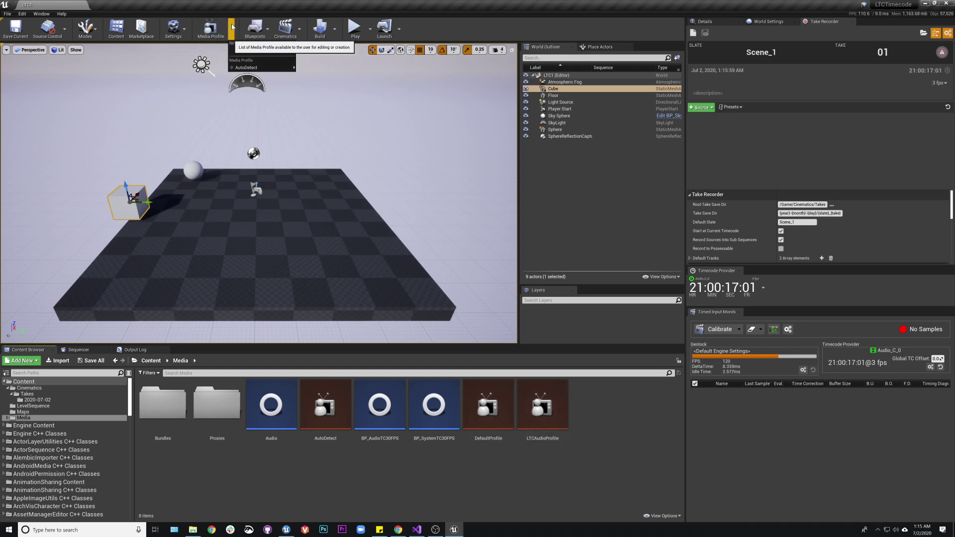
pyautogui.moveTo(271, 68)
pyautogui.click(362, 133)
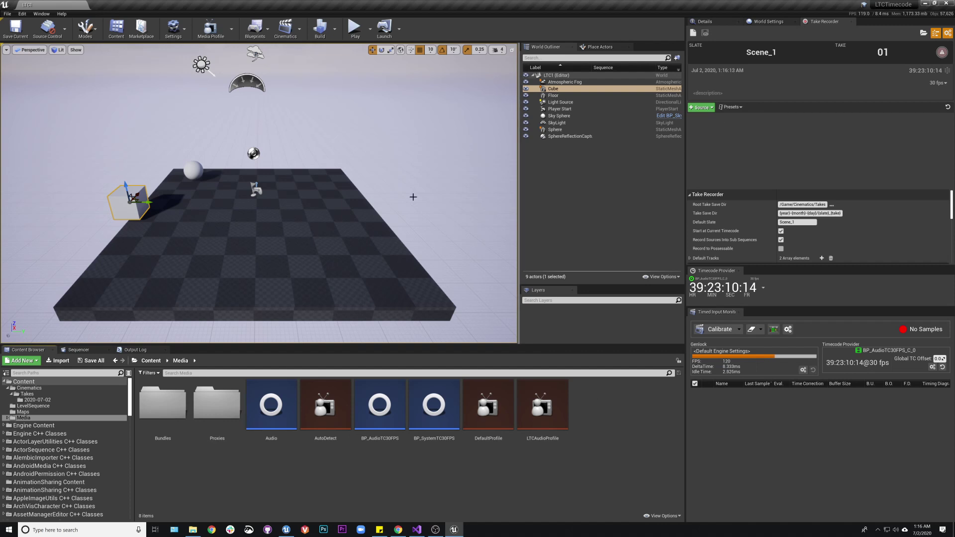
# Drag the Cube from the World Outliner into Take Recorder's Sources list.
pyautogui.moveTo(554, 92); pyautogui.dragTo(768, 130)
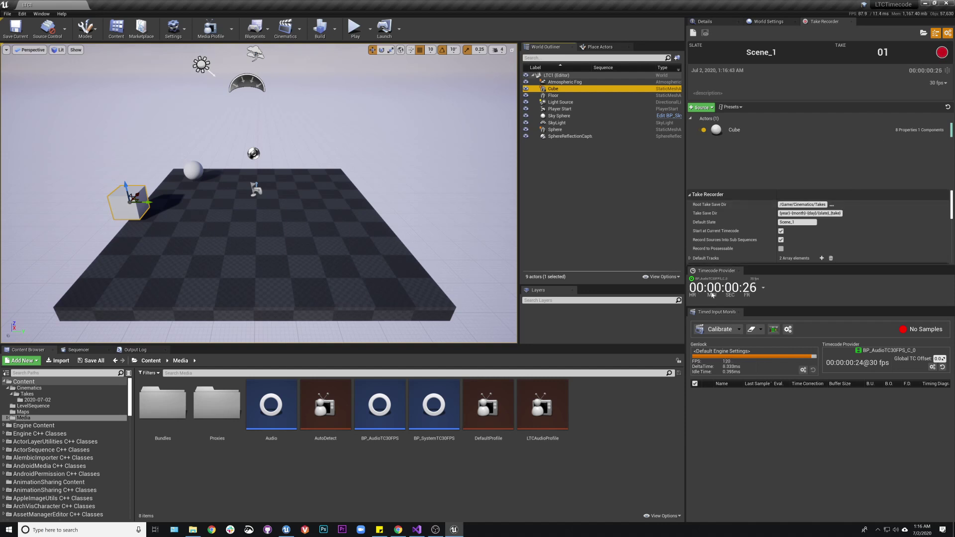
# Record a take while dragging the Cube to the right side of the floor.
pyautogui.click(942, 52)
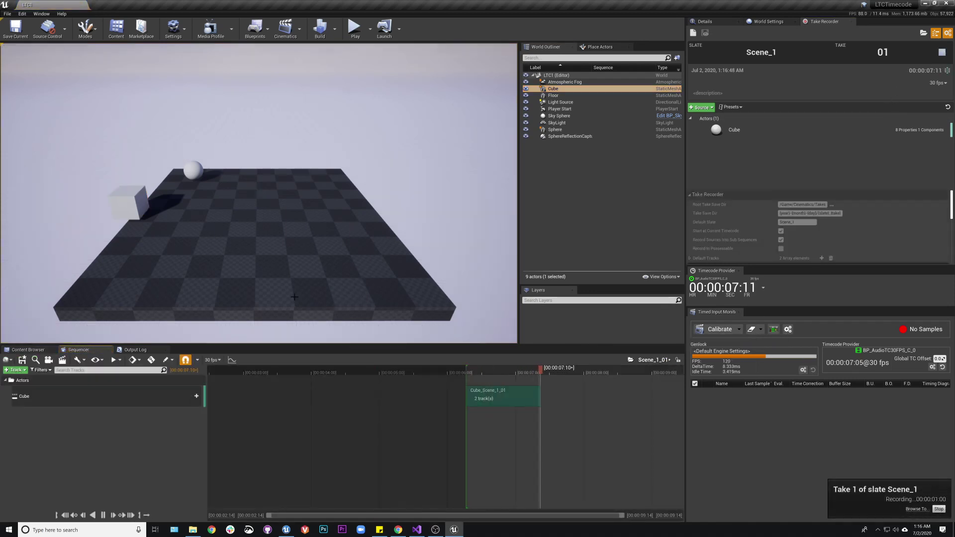
pyautogui.moveTo(133, 199); pyautogui.dragTo(477, 228)
pyautogui.click(939, 509)
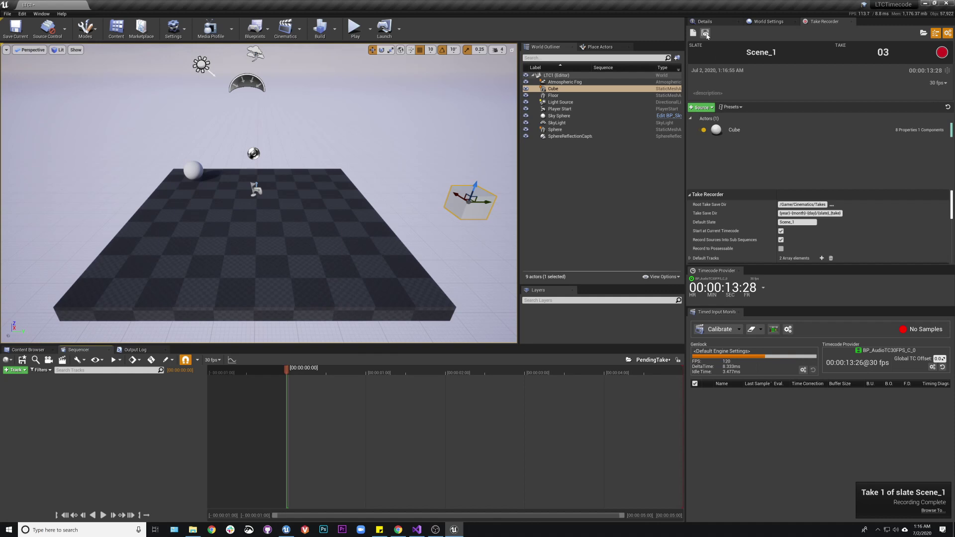
# Open take Scene_1_01 in Sequencer, play it, and scrub back and forth over the cube's motion.
pyautogui.click(706, 34)
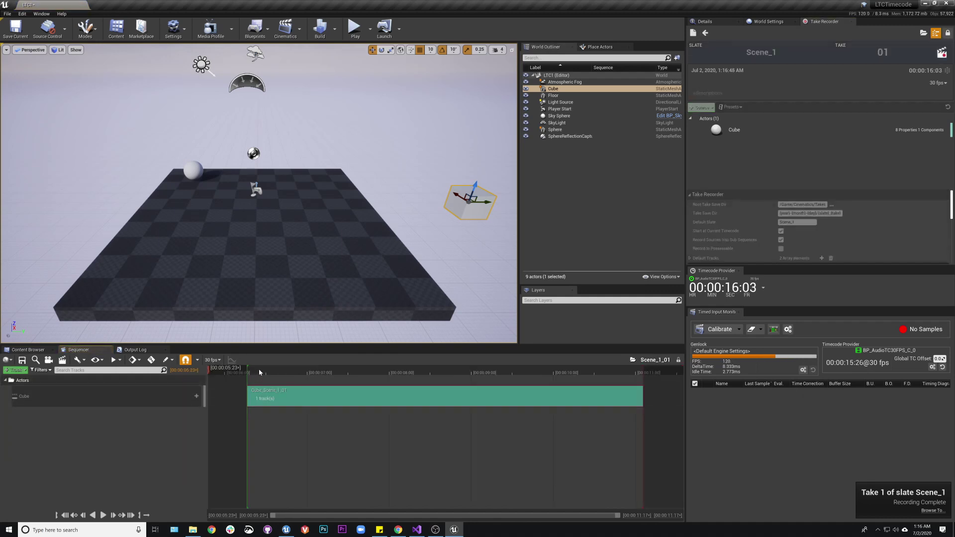
pyautogui.click(259, 373)
pyautogui.click(103, 515)
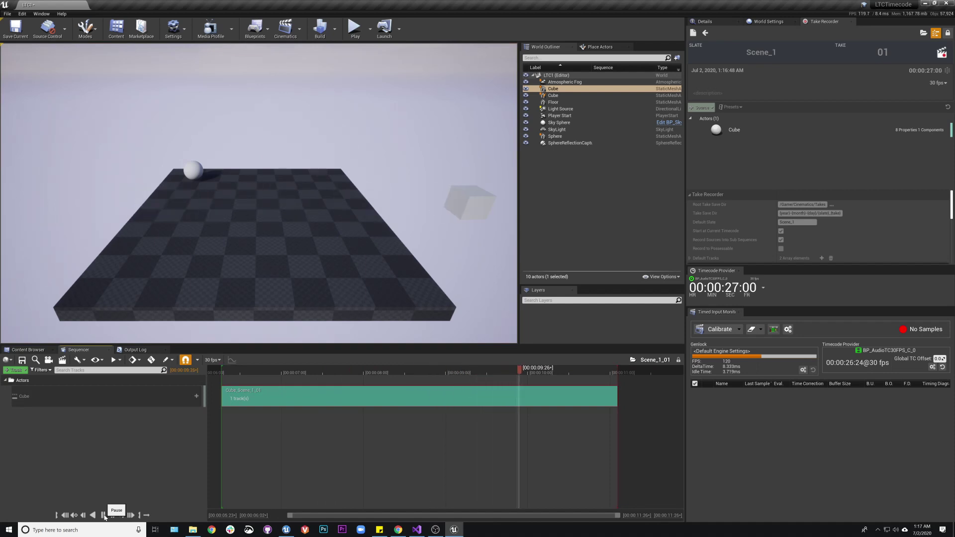
pyautogui.click(589, 371)
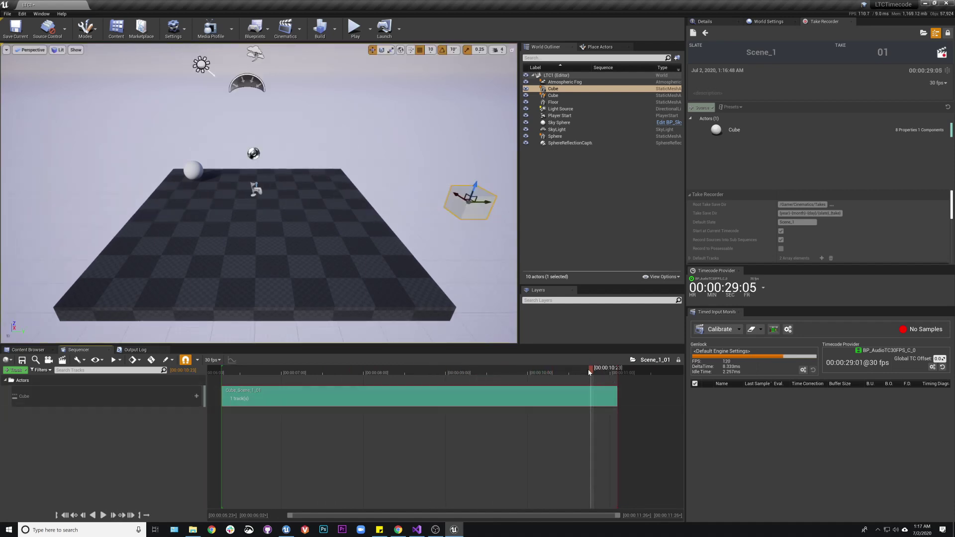
pyautogui.moveTo(590, 371); pyautogui.dragTo(240, 399)
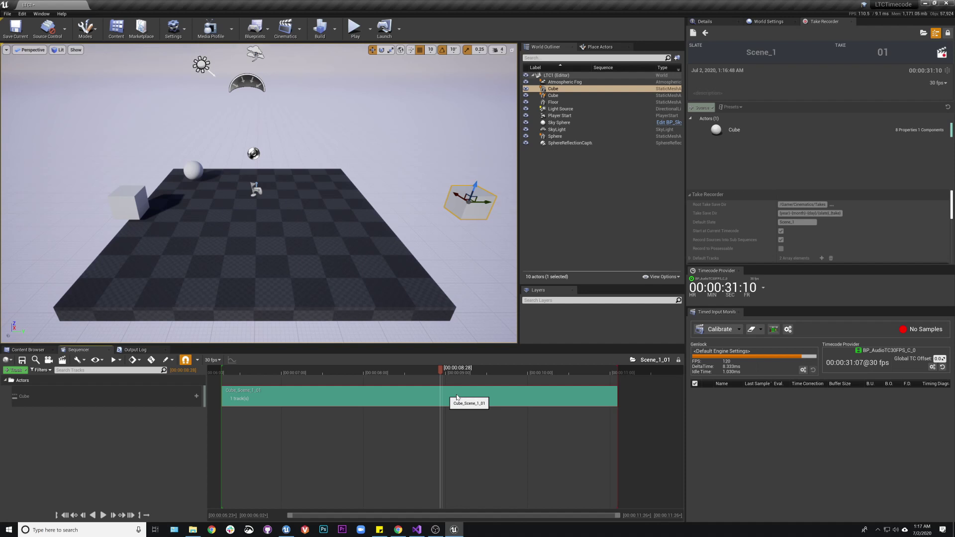
pyautogui.moveTo(457, 397); pyautogui.dragTo(247, 411)
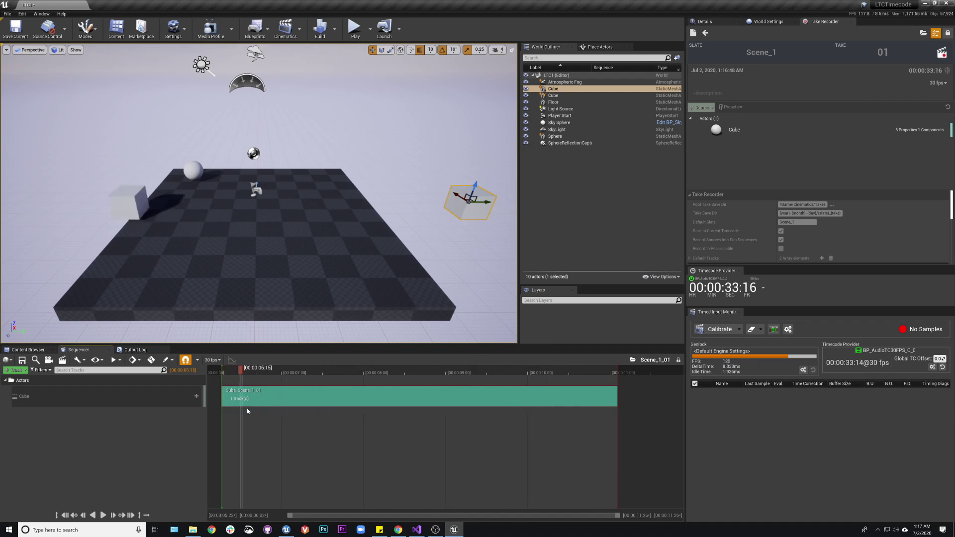
pyautogui.moveTo(450, 405); pyautogui.dragTo(375, 414)
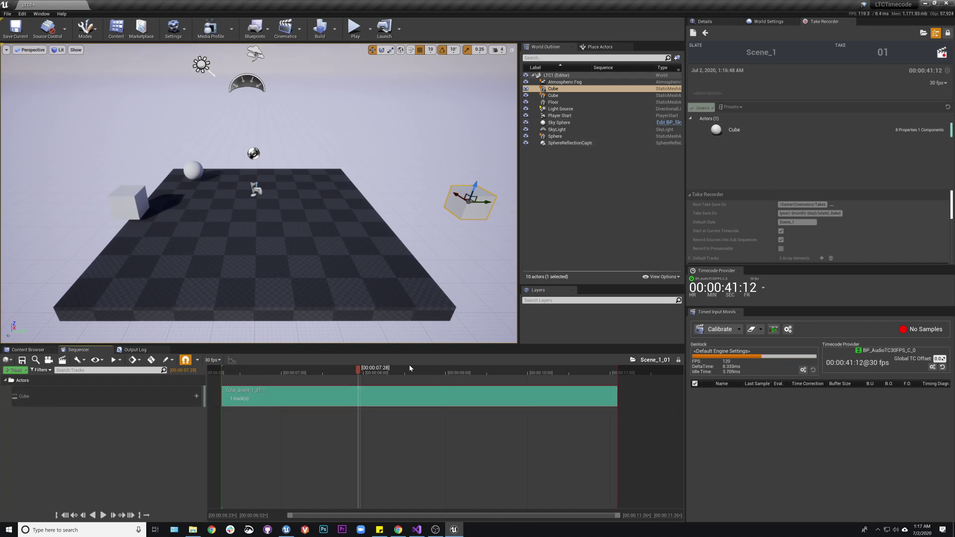
# Move the cube to the floor's left side, then record take 03 while dragging it rightward.
pyautogui.click(706, 34)
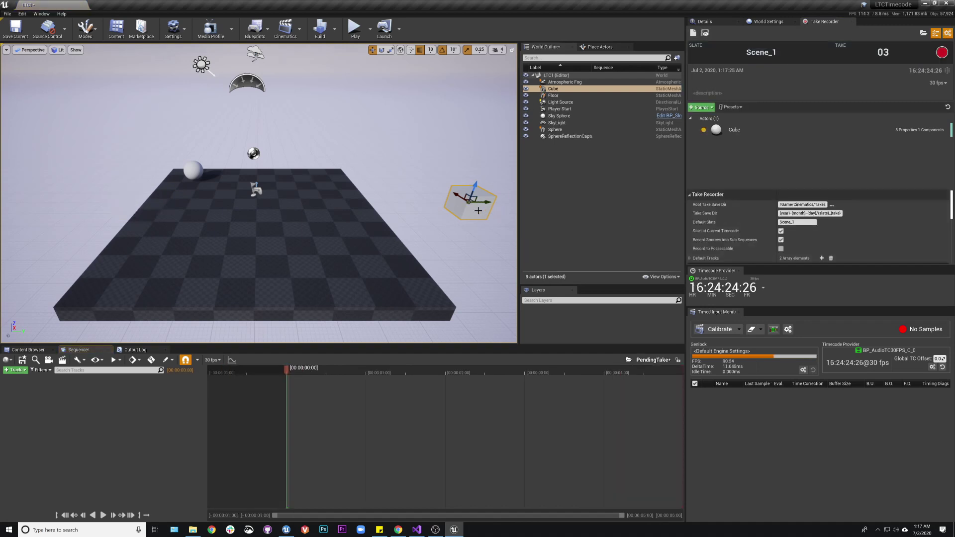
pyautogui.moveTo(489, 202); pyautogui.dragTo(142, 228)
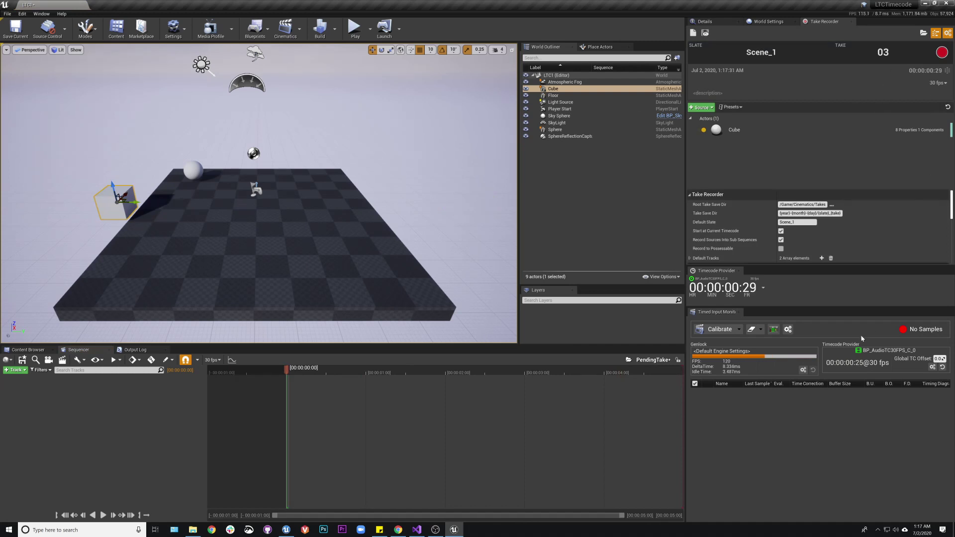
pyautogui.click(942, 53)
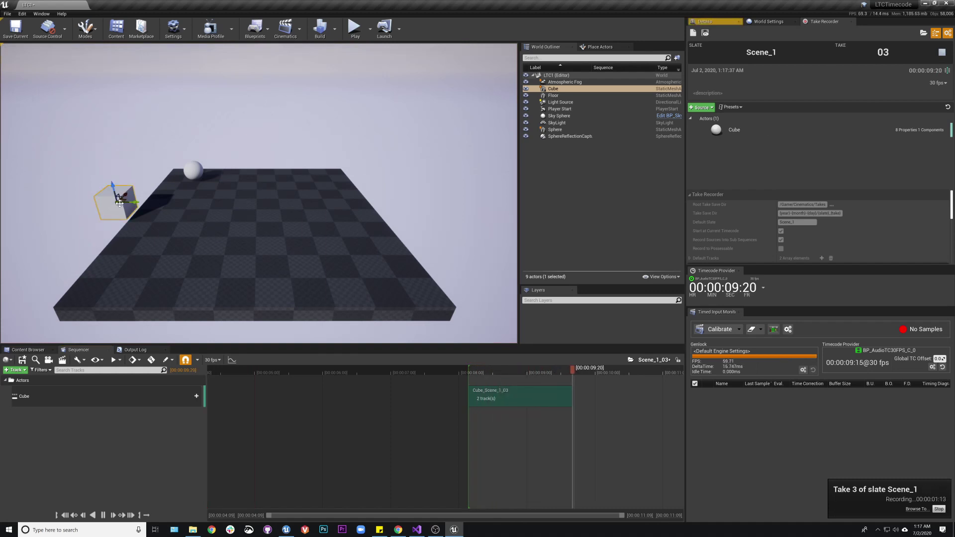
pyautogui.moveTo(133, 209); pyautogui.dragTo(437, 239)
pyautogui.click(942, 53)
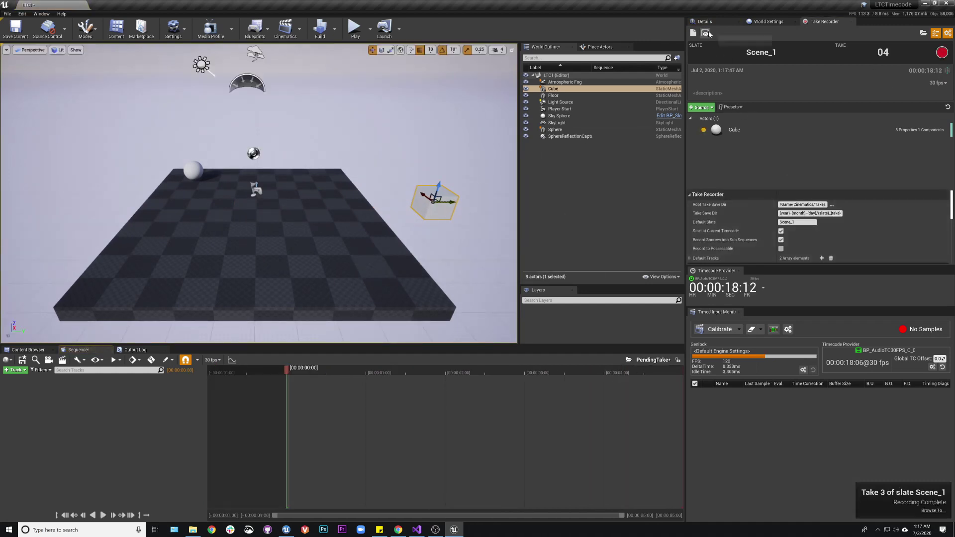
# Open take Scene_1_03 in Sequencer, then scrub through it and play it back.
pyautogui.click(707, 34)
pyautogui.click(255, 373)
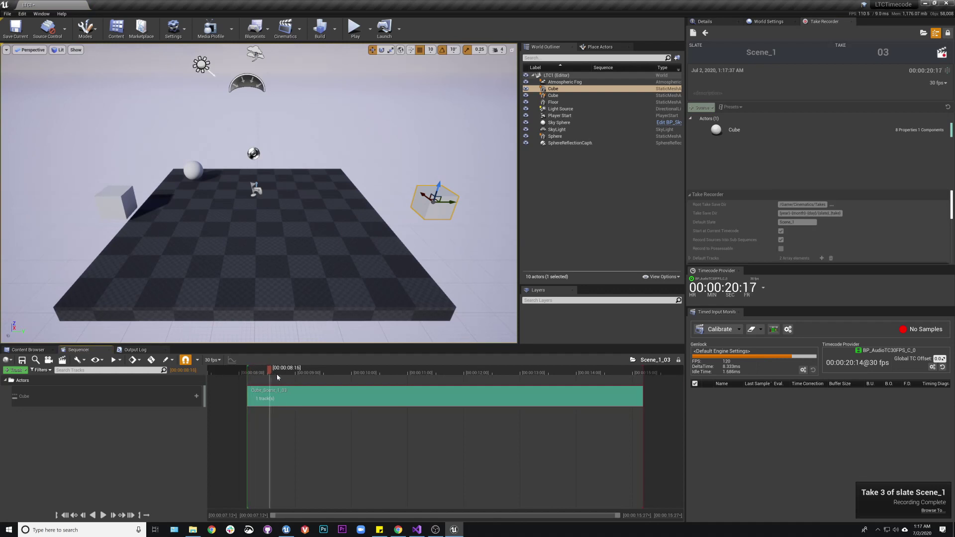
pyautogui.moveTo(278, 378); pyautogui.dragTo(247, 374)
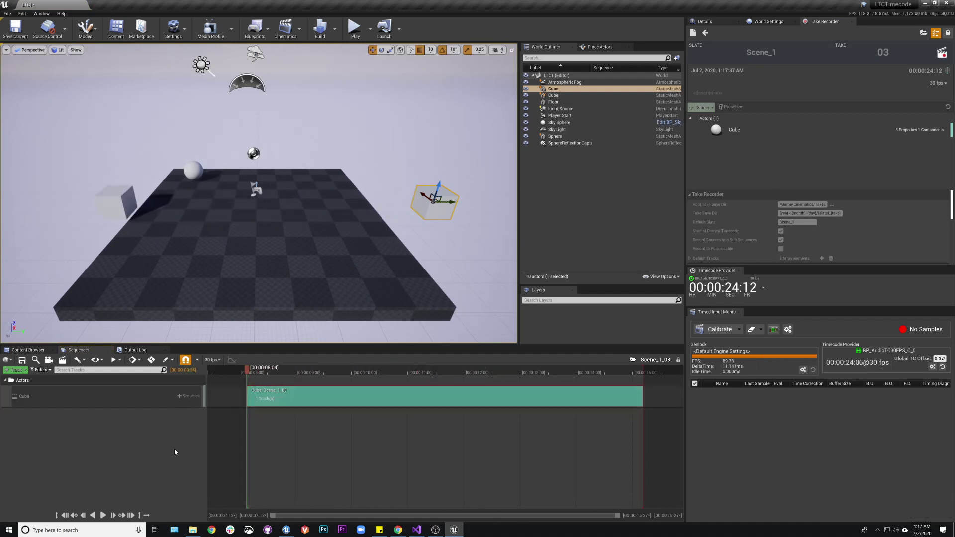
pyautogui.click(104, 515)
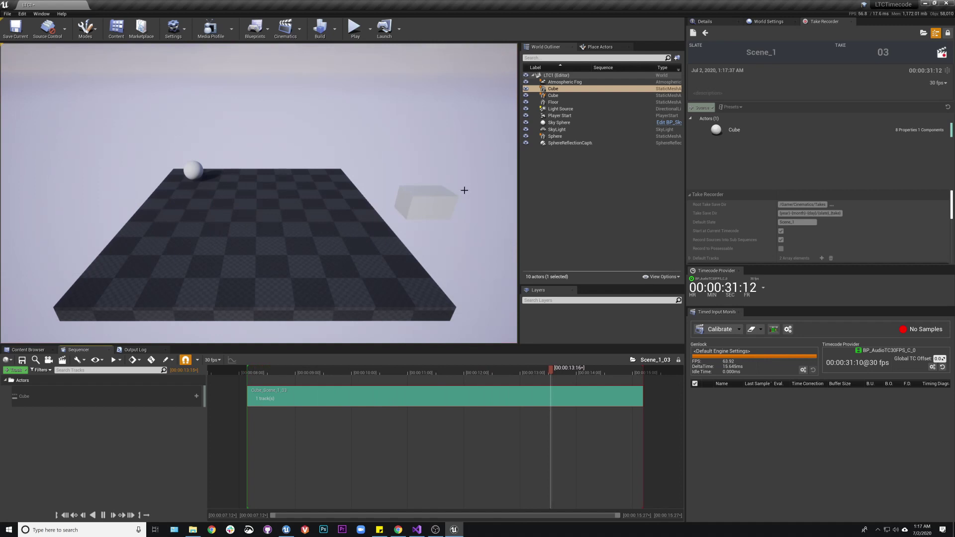
pyautogui.click(104, 516)
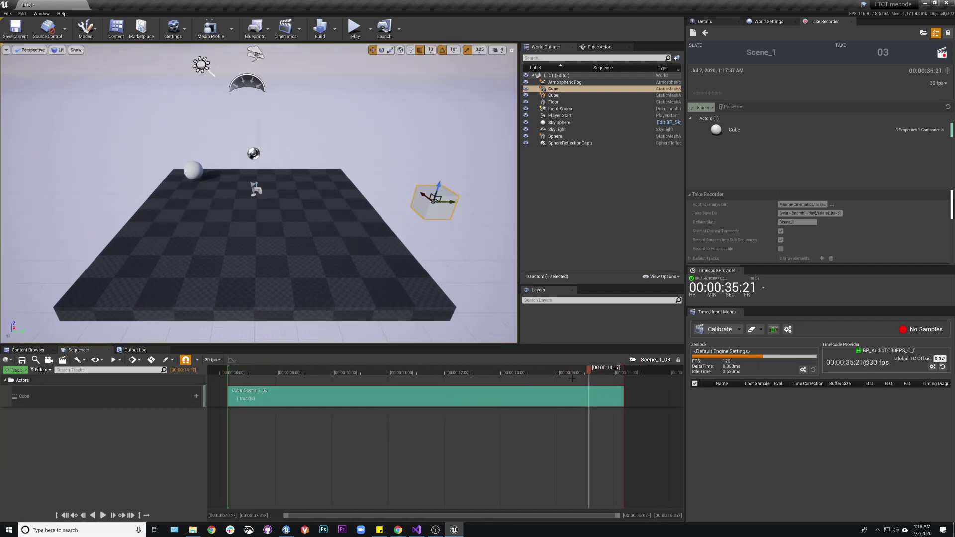
pyautogui.moveTo(592, 376); pyautogui.dragTo(394, 405)
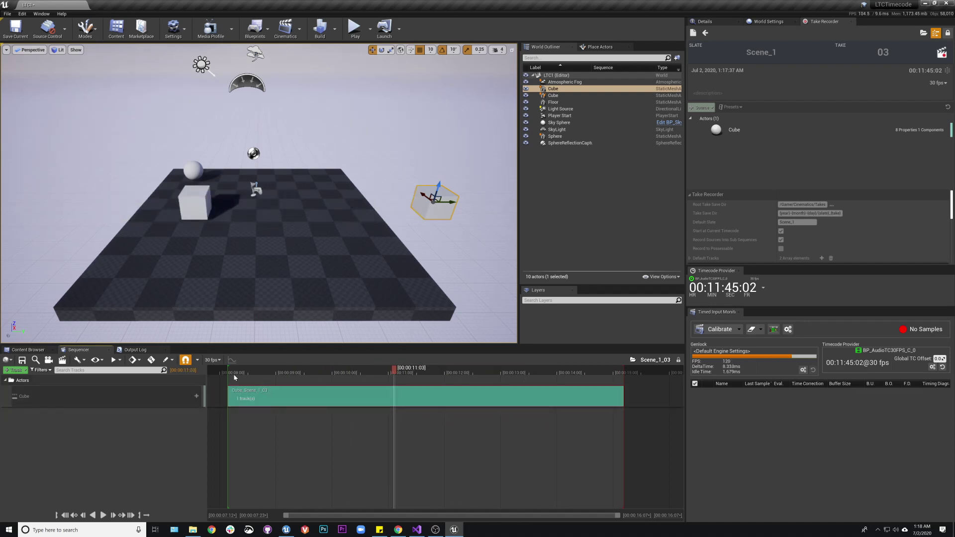
# Set the take's clock source to Relative Timecode and reopen the menu to confirm it.
pyautogui.click(214, 361)
pyautogui.moveTo(259, 500)
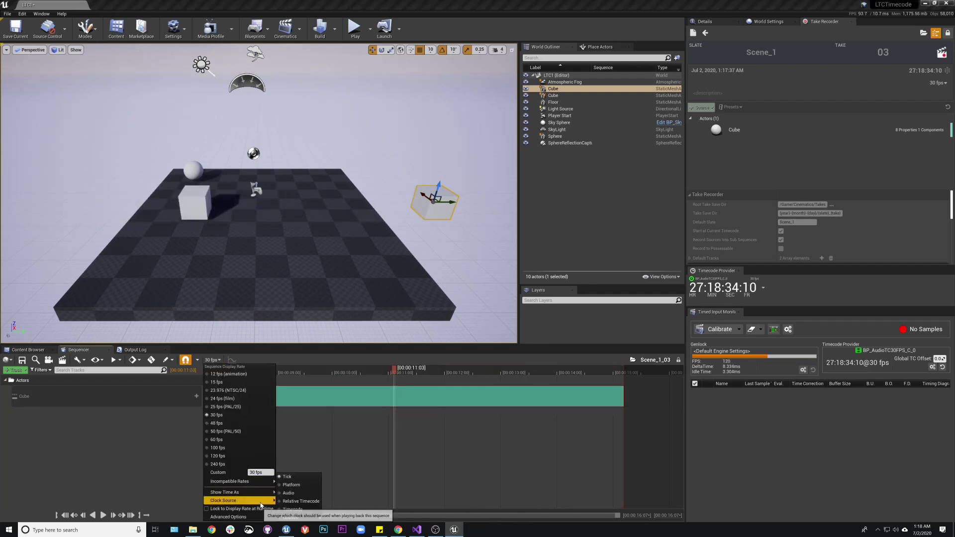
pyautogui.click(306, 502)
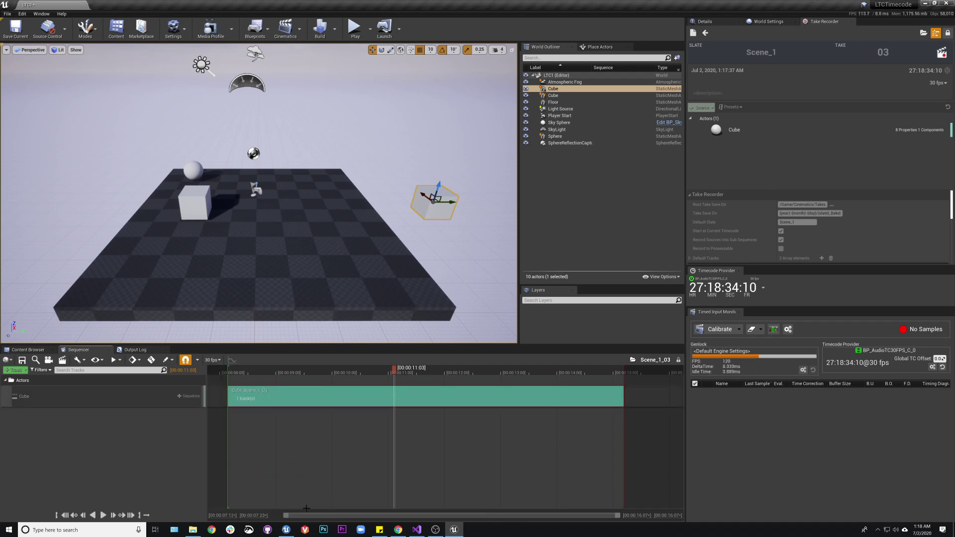
pyautogui.click(214, 360)
pyautogui.moveTo(259, 501)
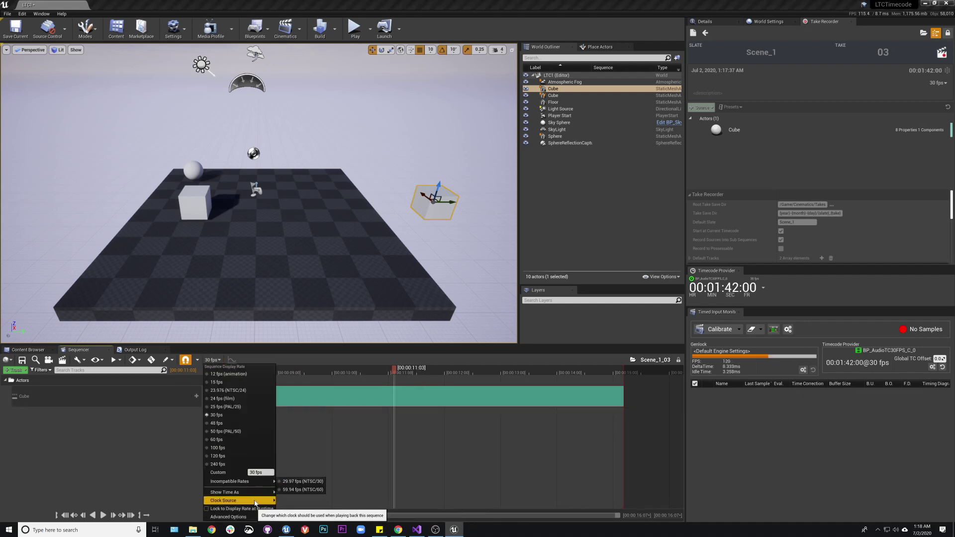
# Leave the take review and open the LS_LTC1 level sequence from the LevelSequence folder.
pyautogui.click(27, 350)
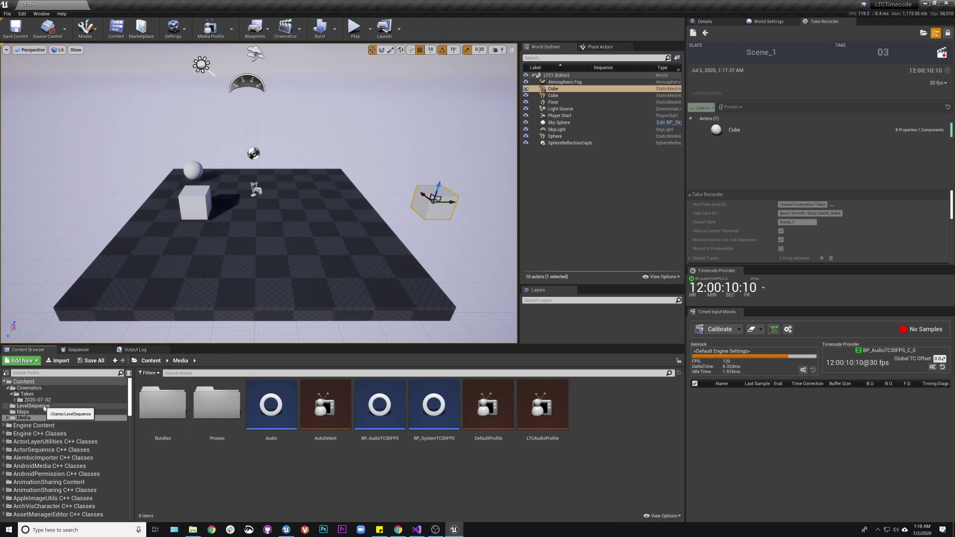
pyautogui.click(693, 32)
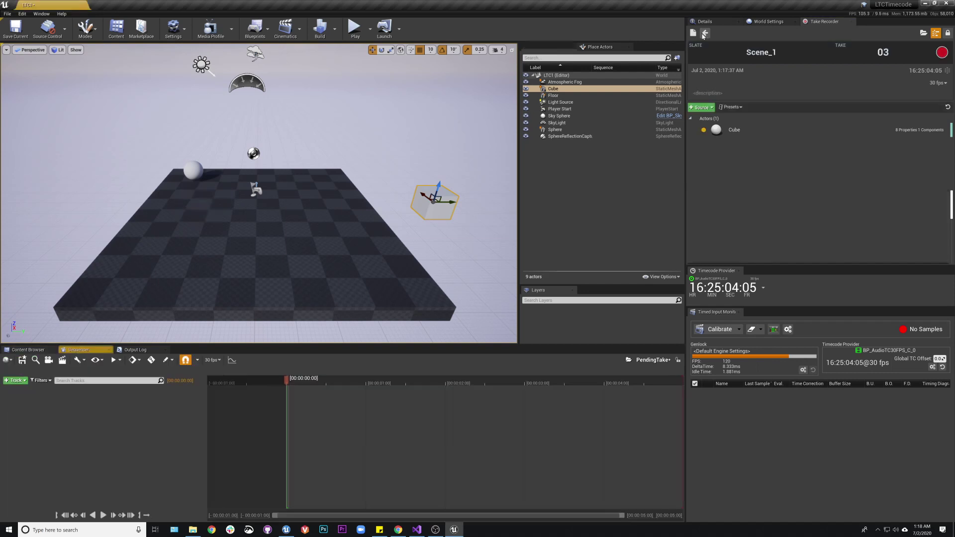
pyautogui.click(28, 350)
pyautogui.click(35, 407)
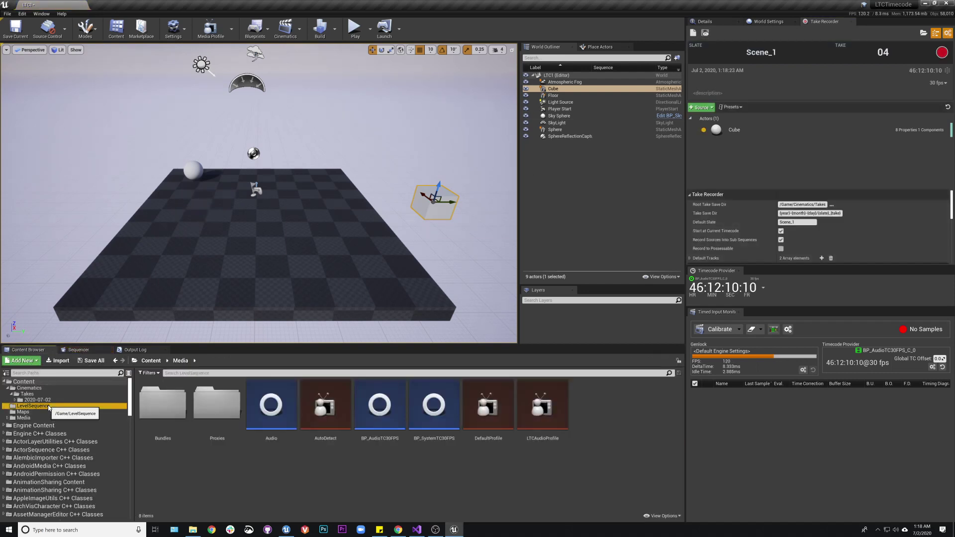
pyautogui.doubleClick(180, 403)
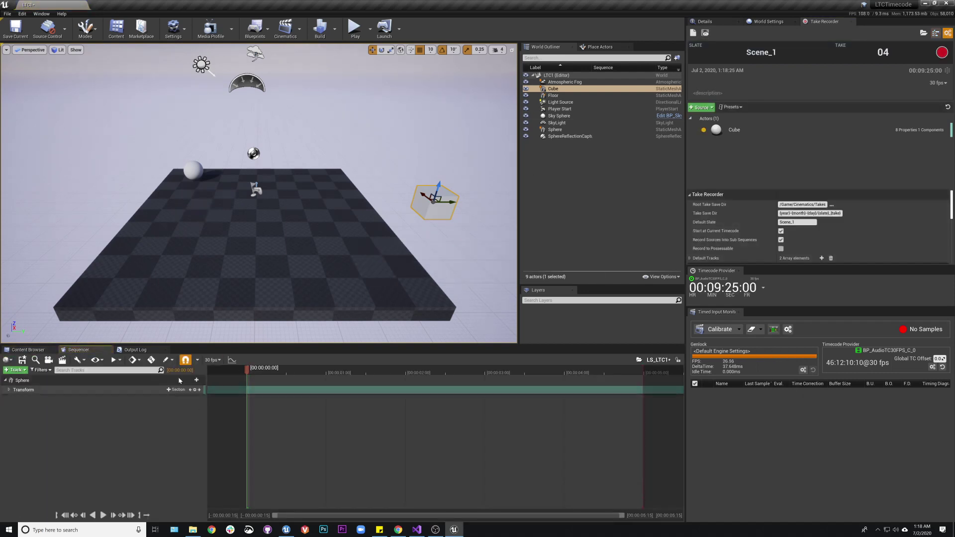
# Add take Scene_1_02 to LS_LTC1 as a shot from a floating content browser and scrub it.
pyautogui.click(42, 14)
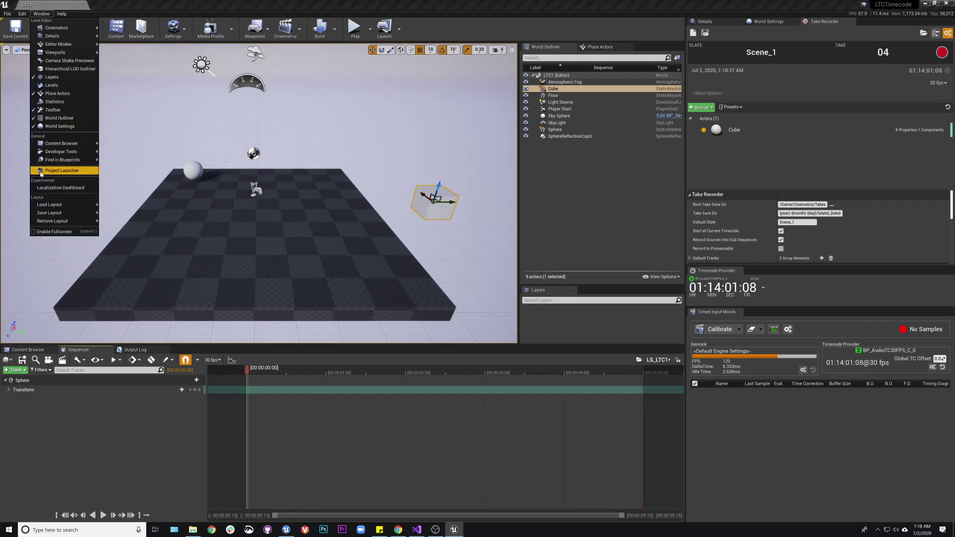
pyautogui.moveTo(98, 144)
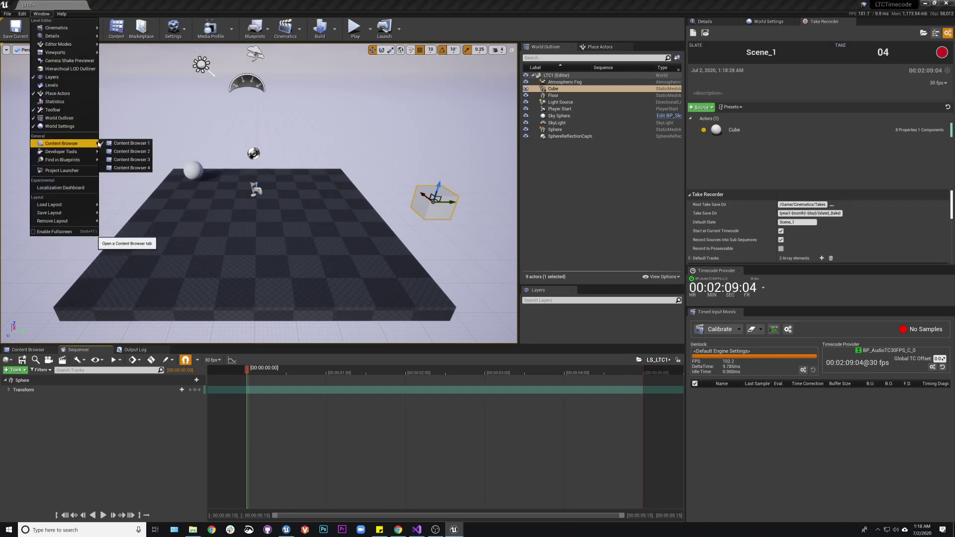
pyautogui.click(130, 151)
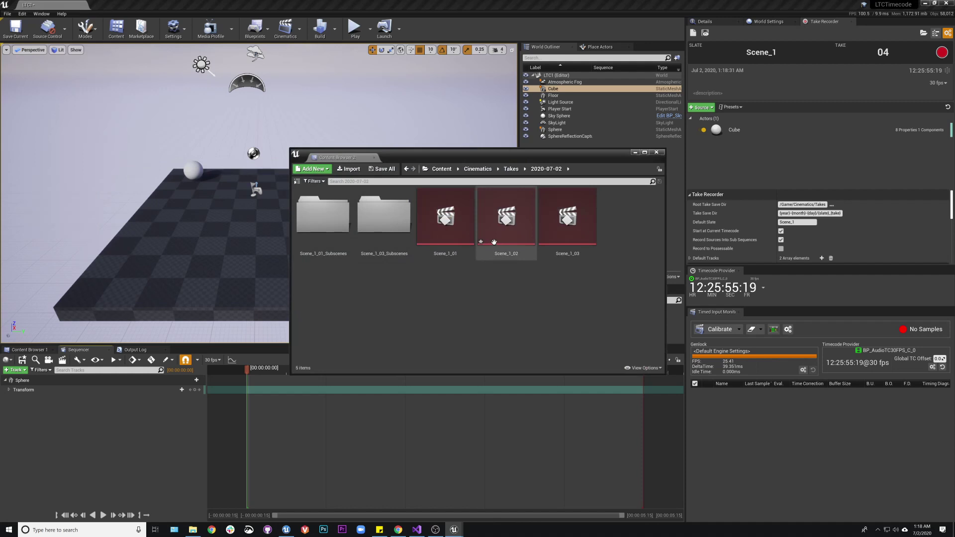
pyautogui.moveTo(338, 157); pyautogui.dragTo(285, 100)
pyautogui.click(454, 172)
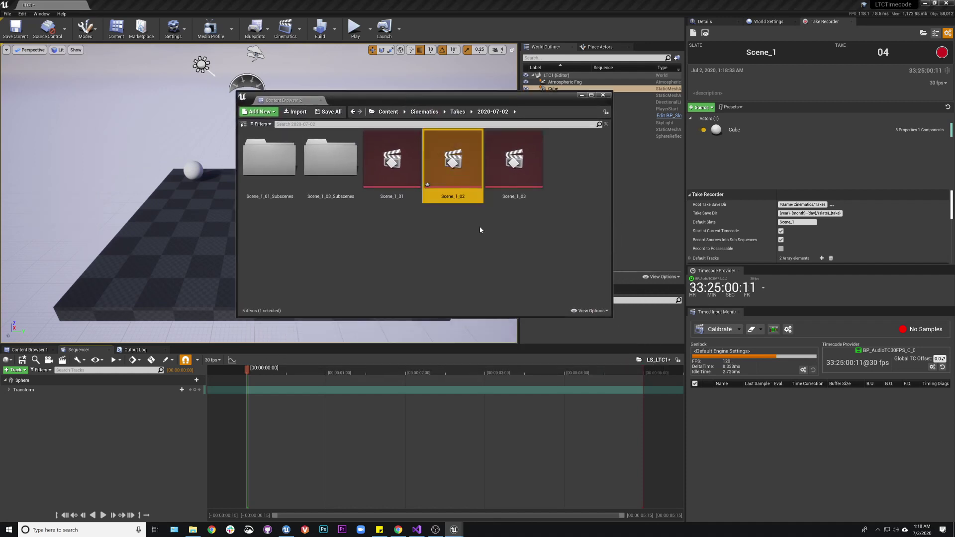
pyautogui.moveTo(454, 172); pyautogui.dragTo(87, 393)
pyautogui.moveTo(253, 374); pyautogui.dragTo(433, 370)
pyautogui.click(582, 95)
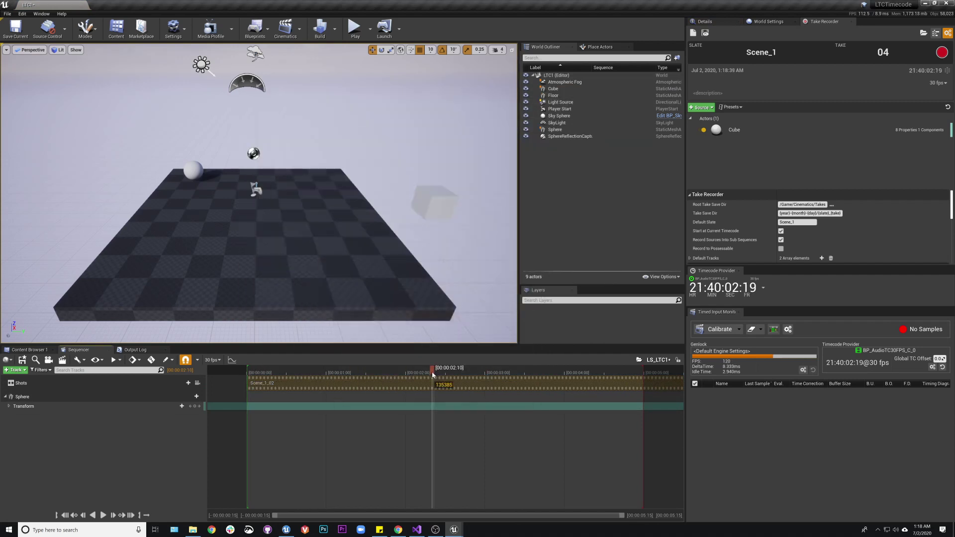
pyautogui.moveTo(532, 369); pyautogui.dragTo(552, 367)
pyautogui.moveTo(297, 370); pyautogui.dragTo(672, 364)
# Select the Scene_1_02 shot track and delete it.
pyautogui.click(342, 371)
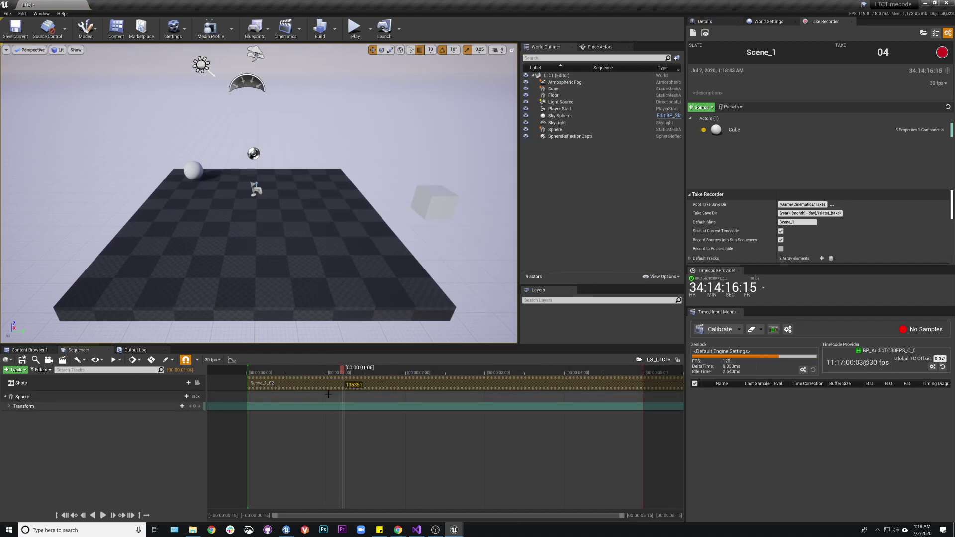
pyautogui.click(131, 390)
pyautogui.press('Delete')
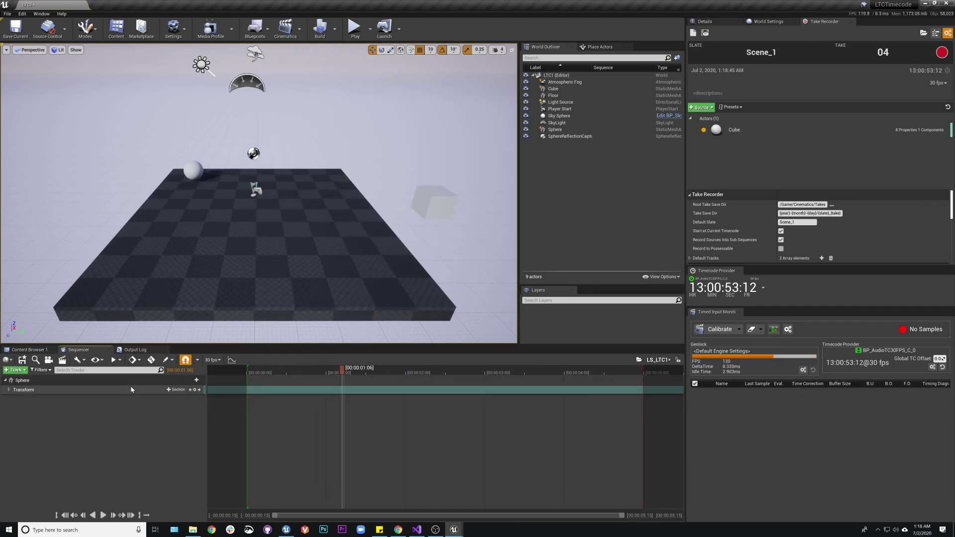
# Open a floating Content Browser at Cinematics/Takes/2020-07-02 and select the Scene_1_03 take.
pyautogui.click(37, 351)
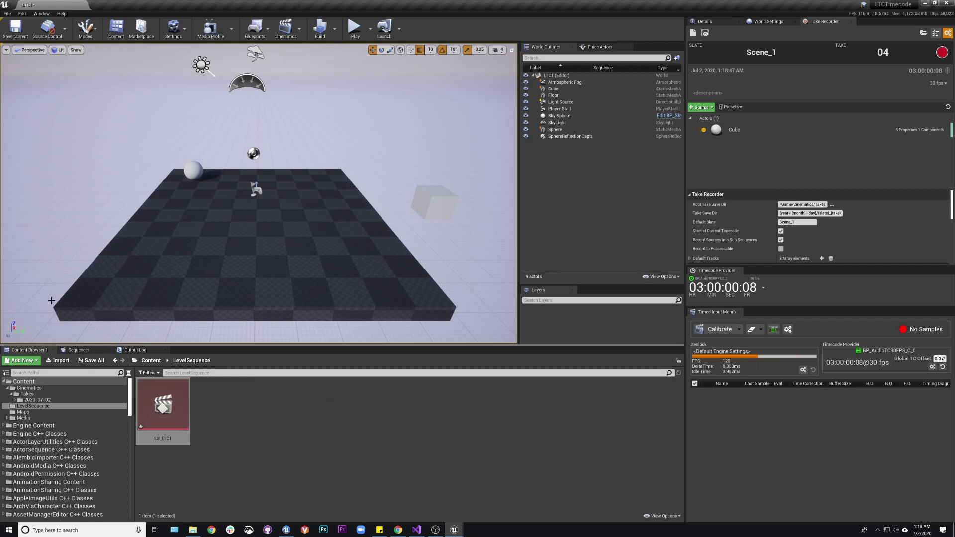
pyautogui.click(22, 14)
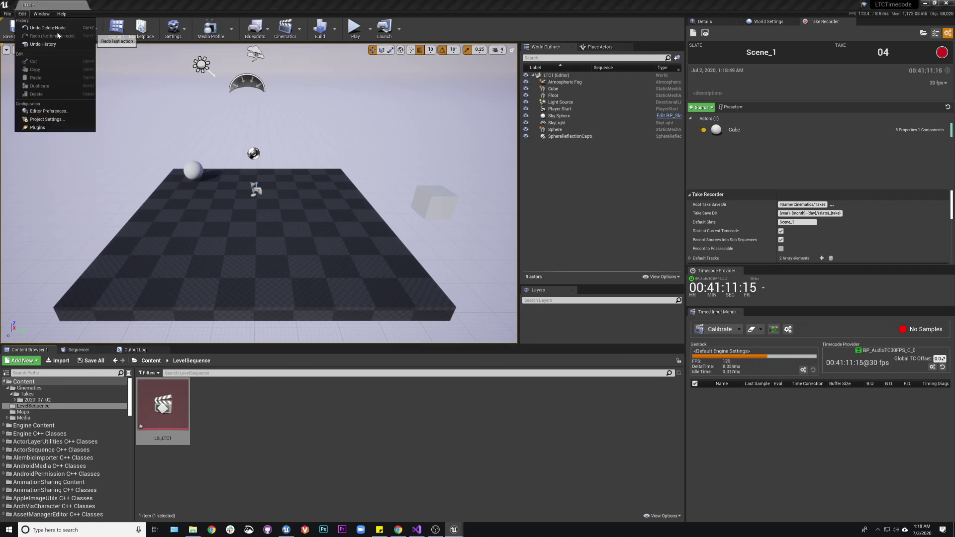
pyautogui.moveTo(48, 15)
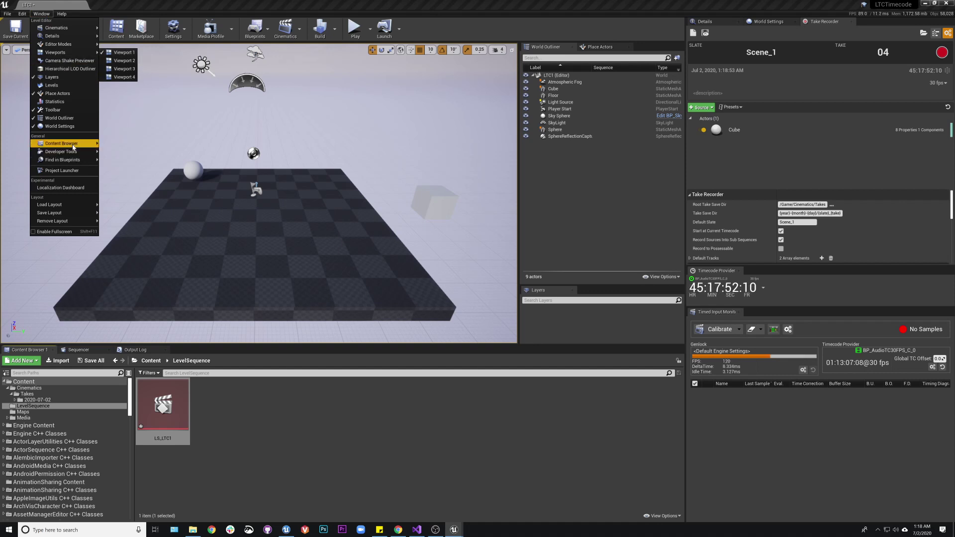
pyautogui.moveTo(73, 147)
pyautogui.click(127, 160)
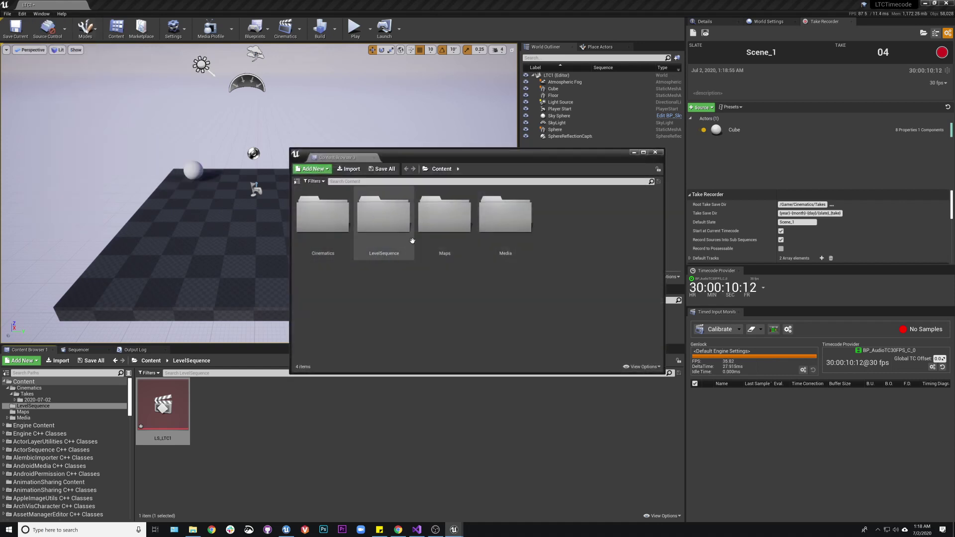
pyautogui.doubleClick(341, 222)
pyautogui.doubleClick(329, 219)
pyautogui.doubleClick(335, 219)
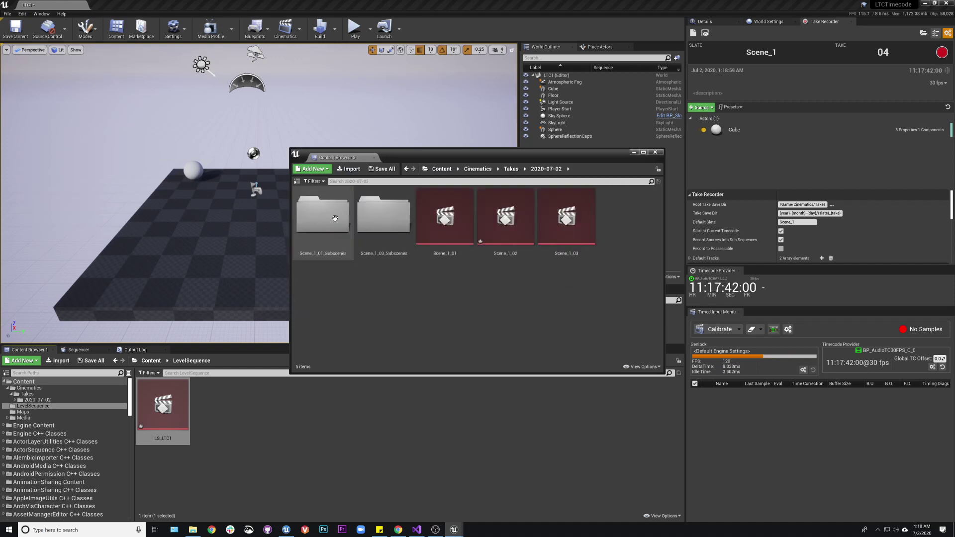
pyautogui.click(542, 227)
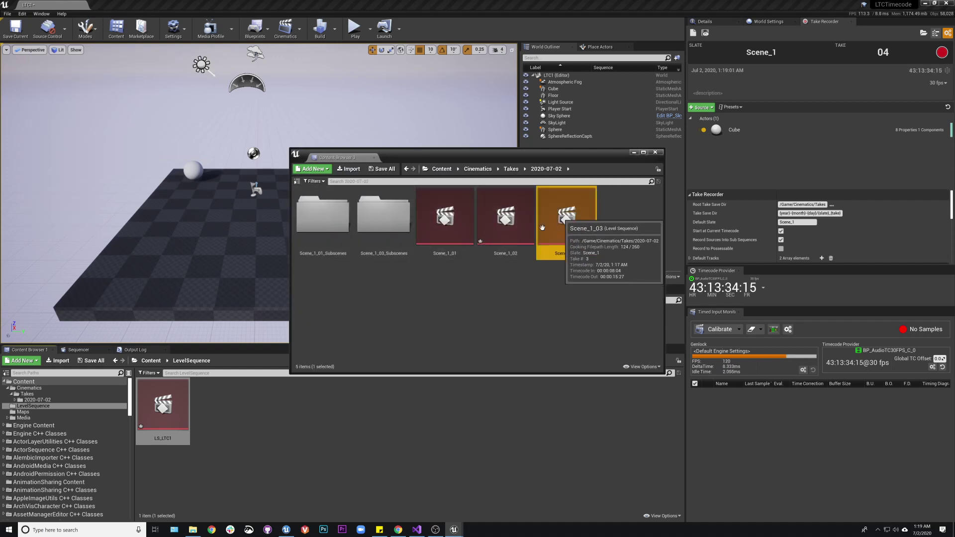
# Drag Scene_1_03 into the sequence as a shot and slide it to start at 00:00:00:00.
pyautogui.click(79, 350)
pyautogui.moveTo(558, 229); pyautogui.dragTo(35, 393)
pyautogui.moveTo(401, 157); pyautogui.dragTo(649, 150)
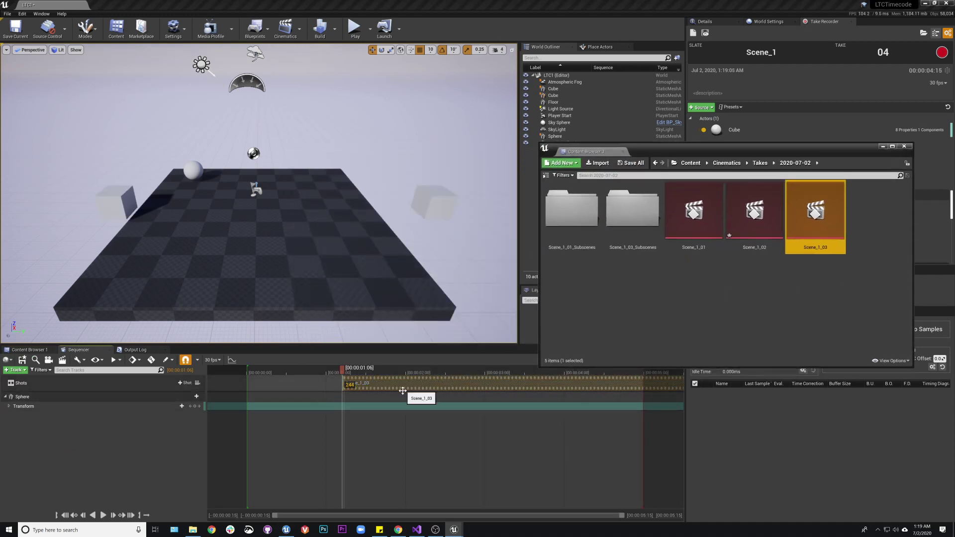
pyautogui.moveTo(403, 391); pyautogui.dragTo(328, 376)
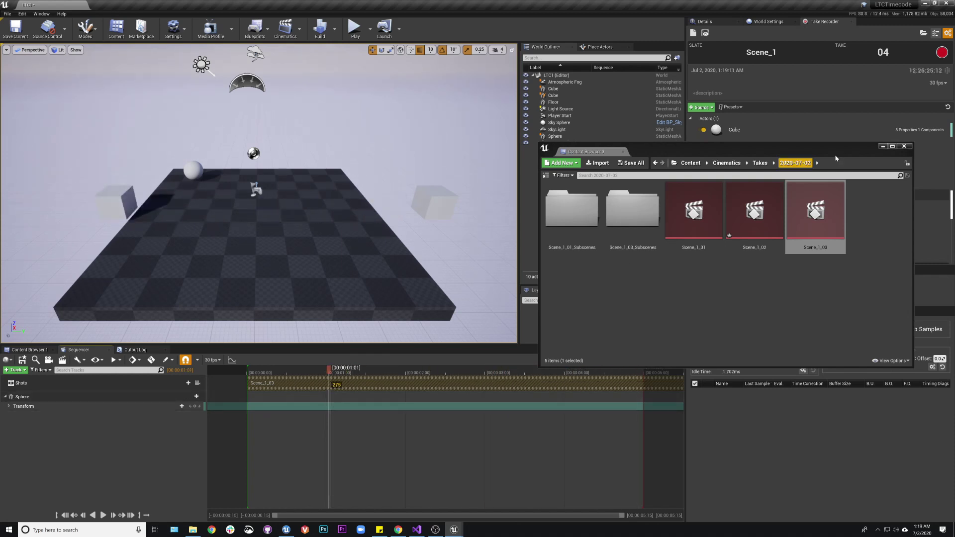
# Close the floating Content Browser, change the sequence's clock source, and test playback from the start.
pyautogui.click(883, 146)
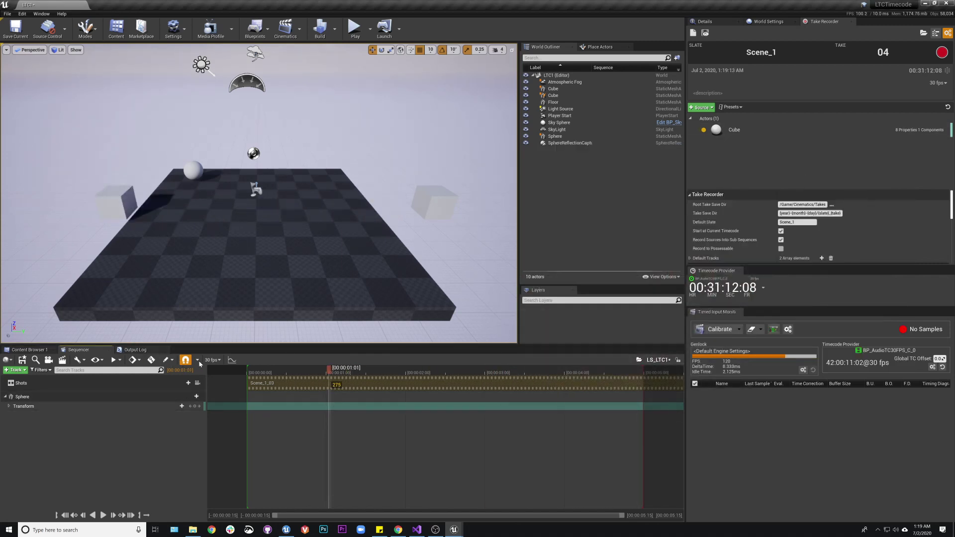
pyautogui.click(212, 359)
pyautogui.moveTo(234, 501)
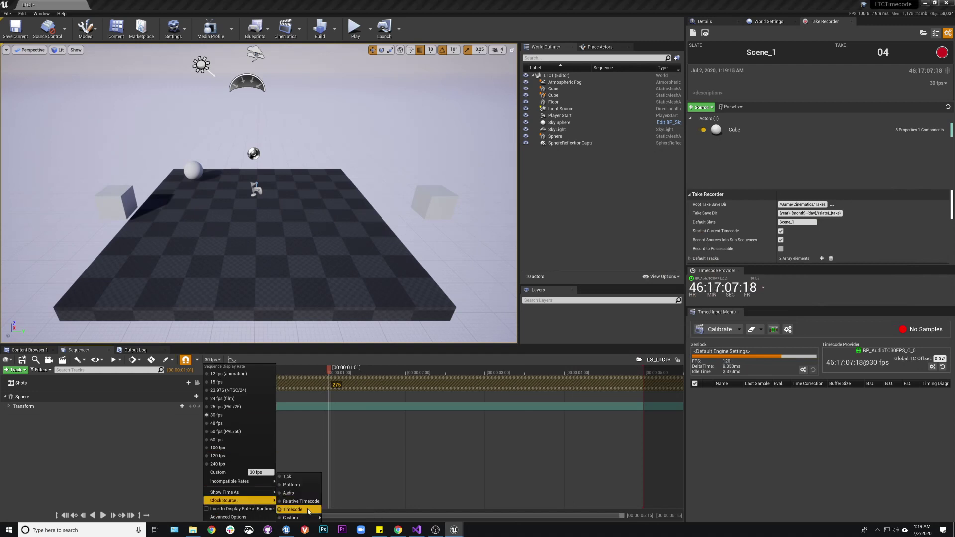
pyautogui.click(301, 479)
pyautogui.click(106, 515)
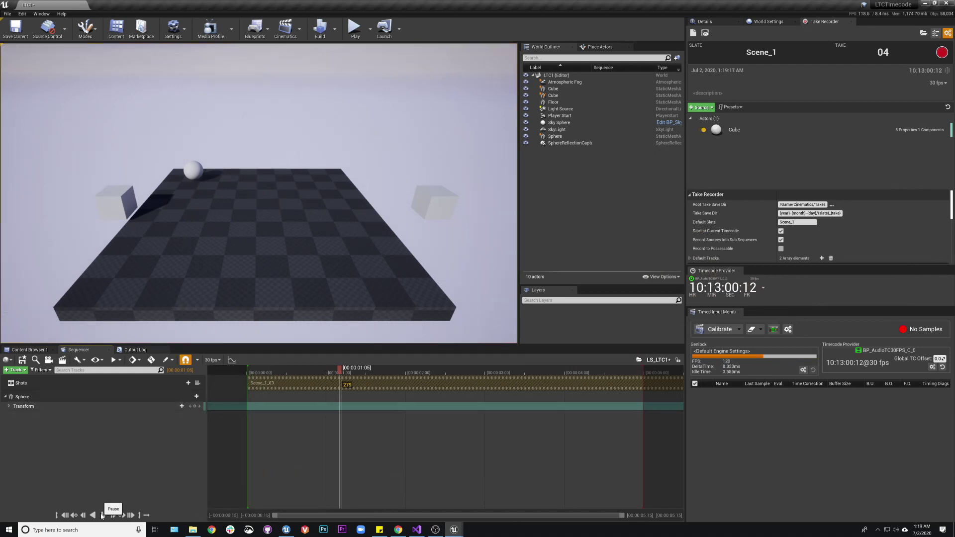
pyautogui.click(105, 515)
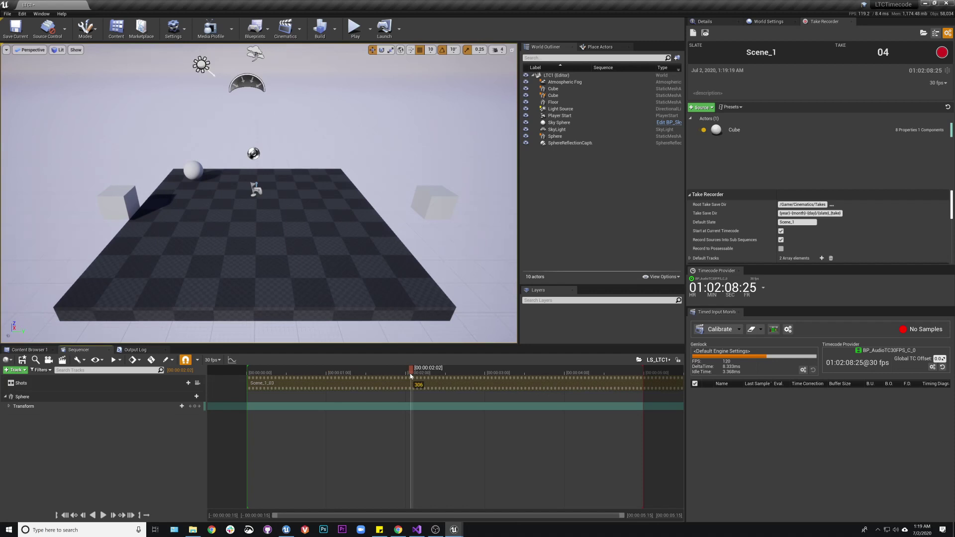
pyautogui.moveTo(411, 377); pyautogui.dragTo(311, 377)
pyautogui.click(213, 360)
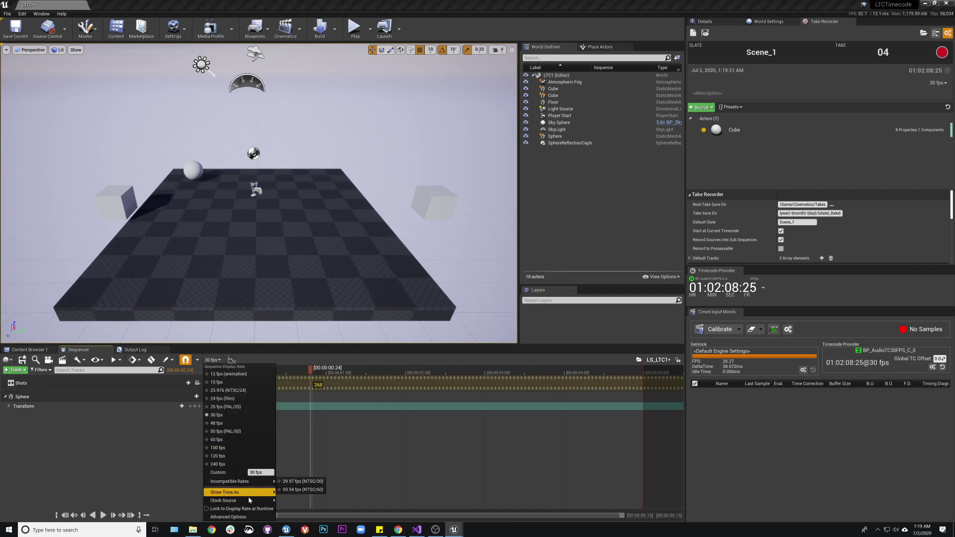
pyautogui.click(299, 498)
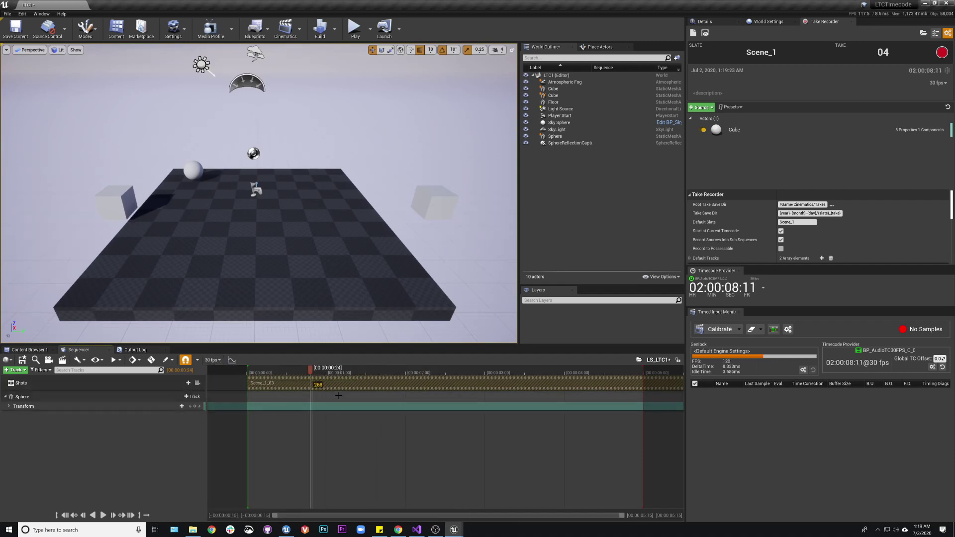
pyautogui.click(393, 372)
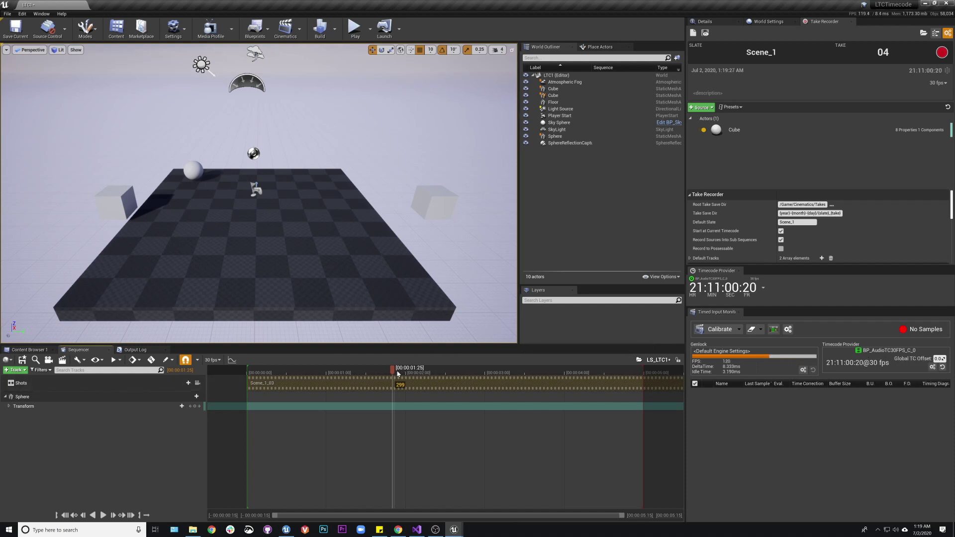
pyautogui.moveTo(398, 374); pyautogui.dragTo(286, 379)
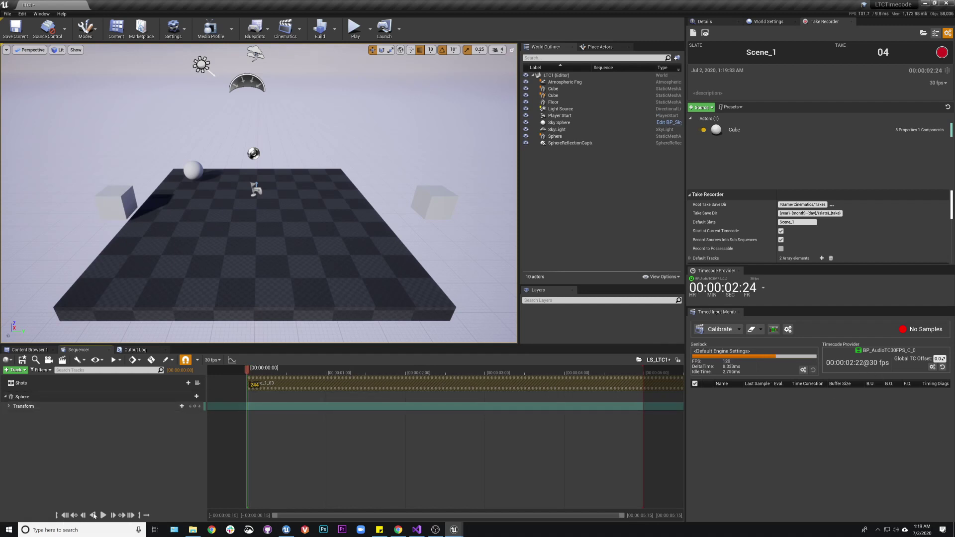
pyautogui.click(103, 515)
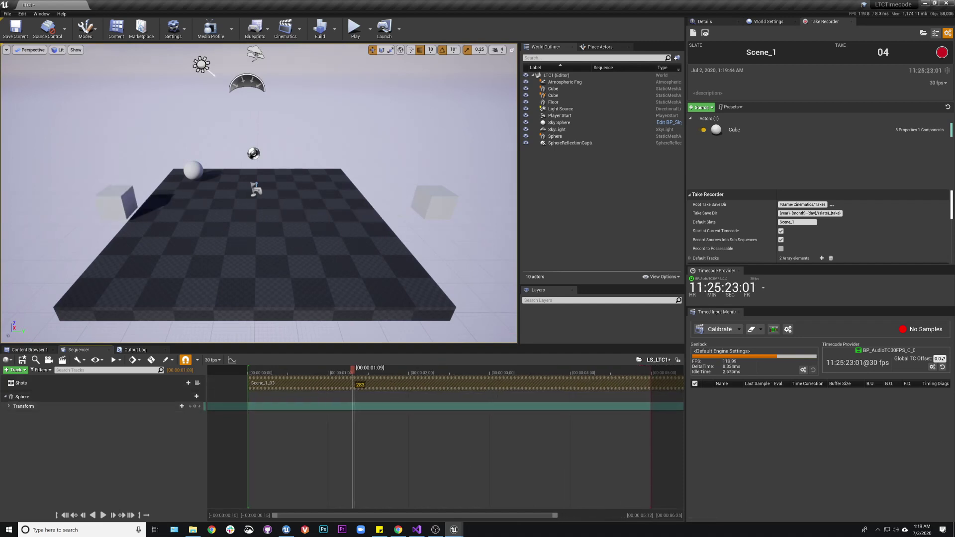
# Extend the view and playback range out to 00:00:07:05 and play through the whole shot.
pyautogui.moveTo(543, 516); pyautogui.dragTo(622, 516)
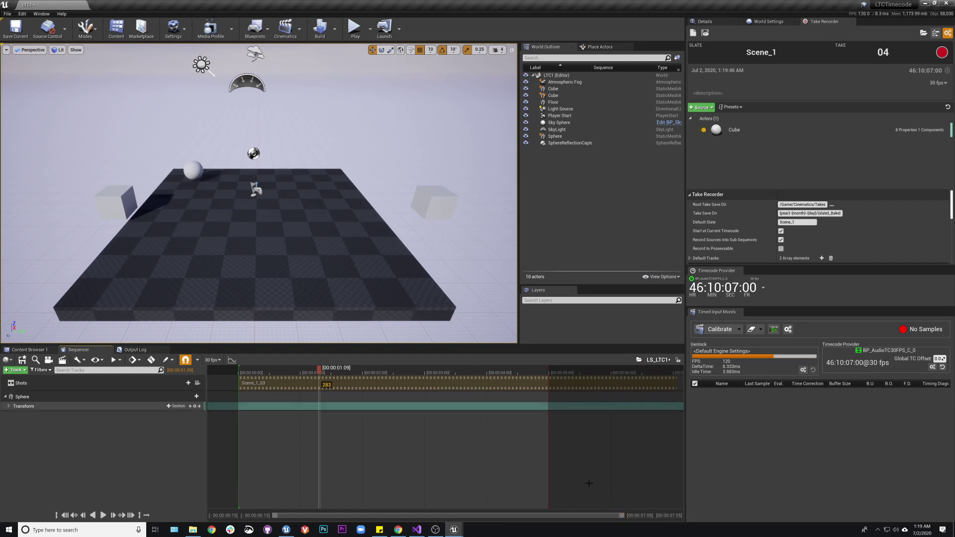
pyautogui.moveTo(554, 372); pyautogui.dragTo(679, 373)
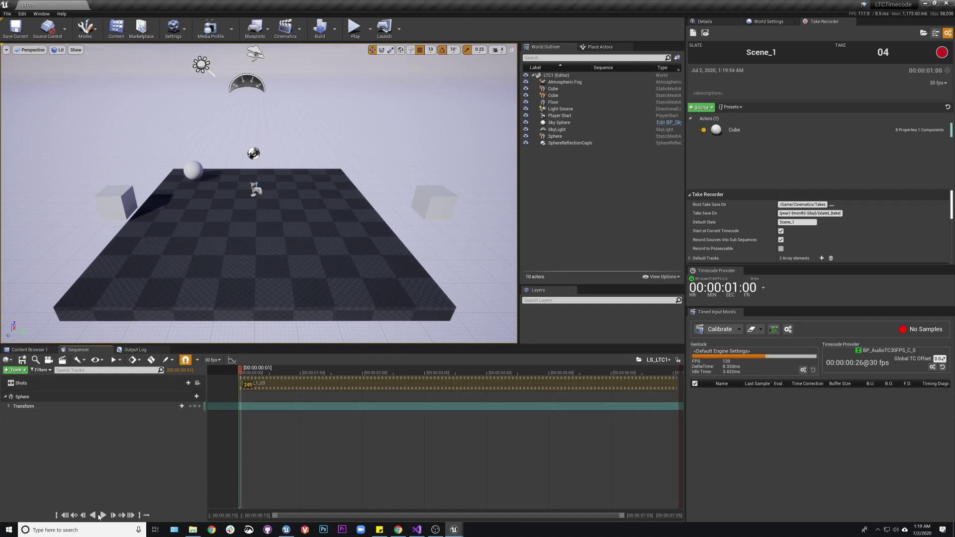
pyautogui.click(102, 515)
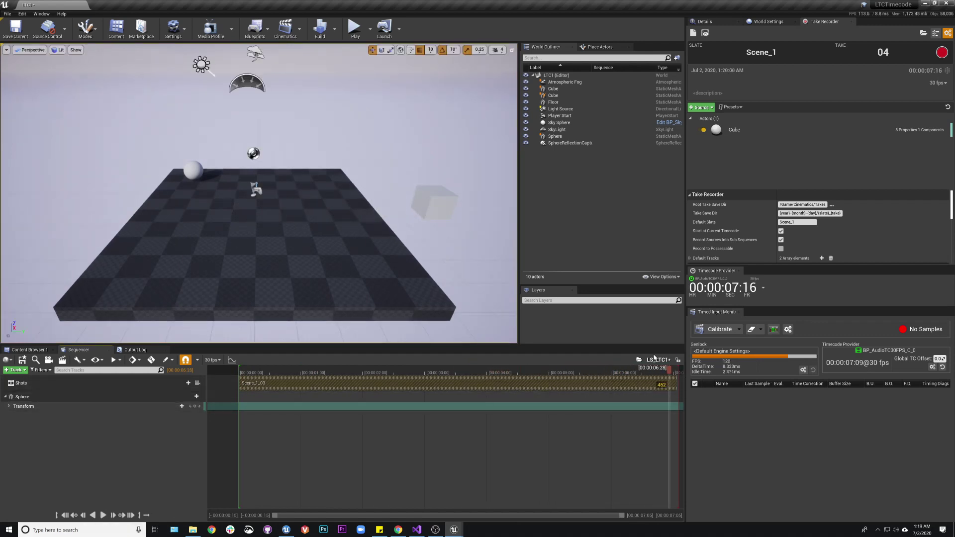
pyautogui.moveTo(671, 373); pyautogui.dragTo(323, 425)
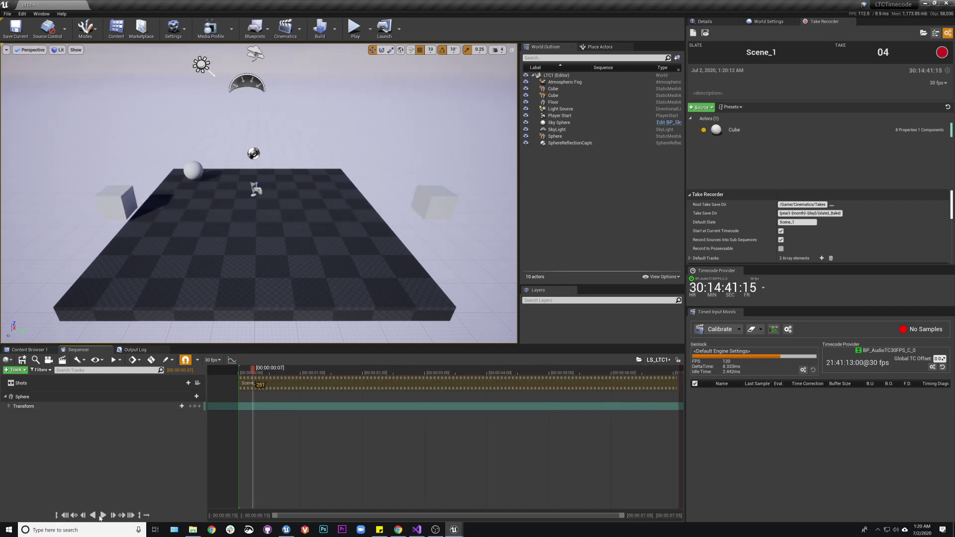
pyautogui.click(131, 516)
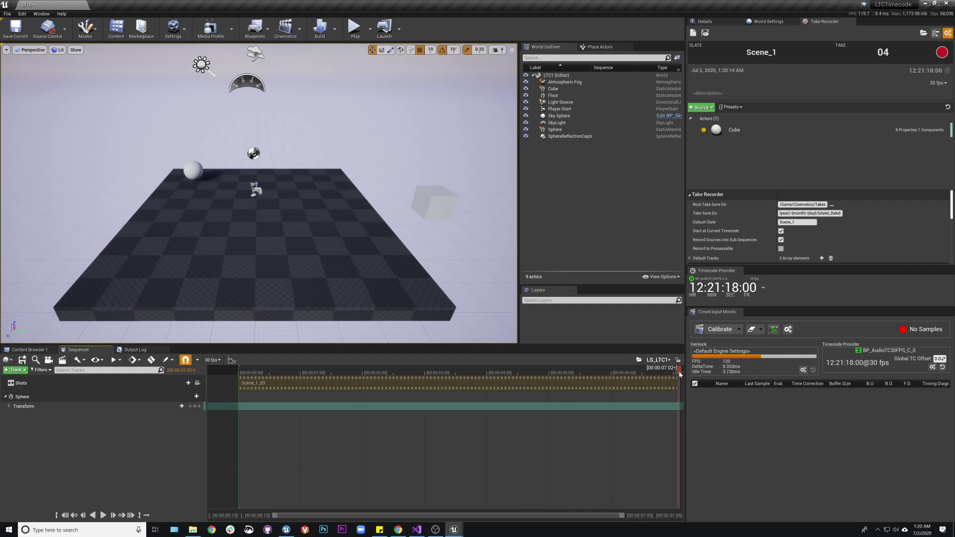
pyautogui.click(497, 372)
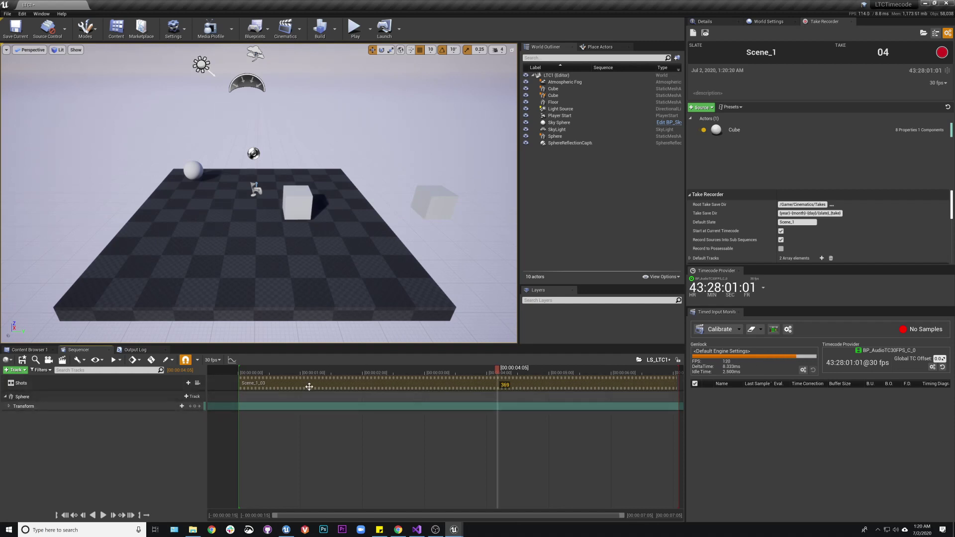
# Set the sequence clock source to Timecode, scrub back to about two seconds, then jump to the end.
pyautogui.click(222, 364)
pyautogui.moveTo(242, 501)
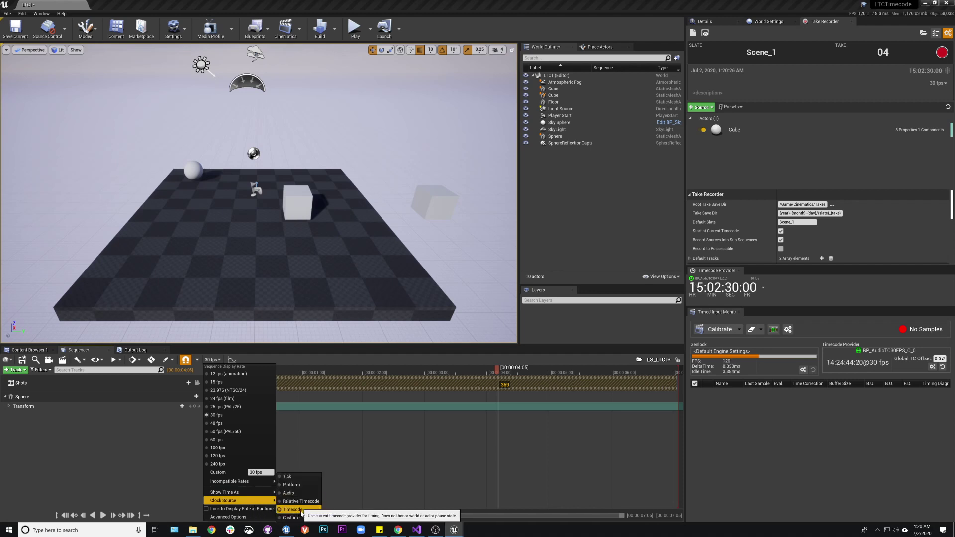
pyautogui.click(293, 510)
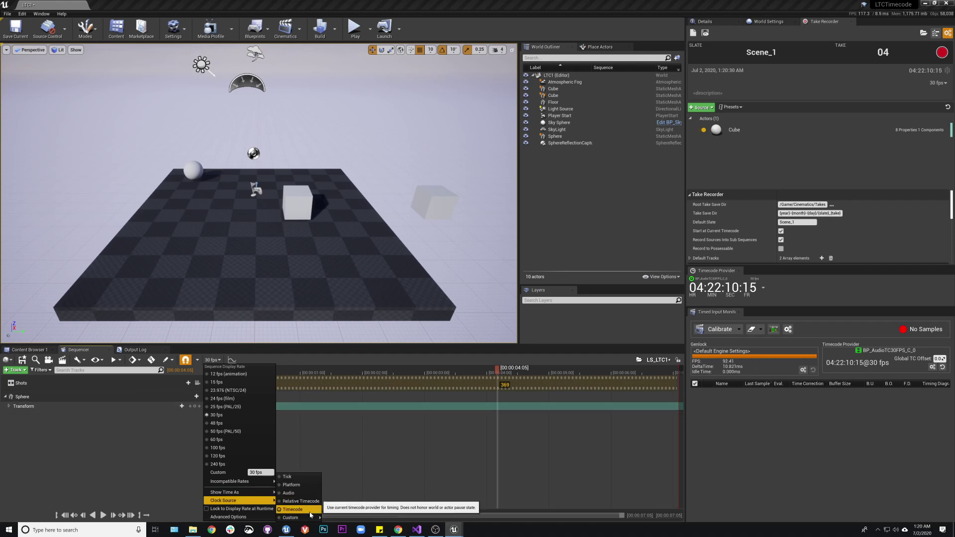
pyautogui.moveTo(313, 518)
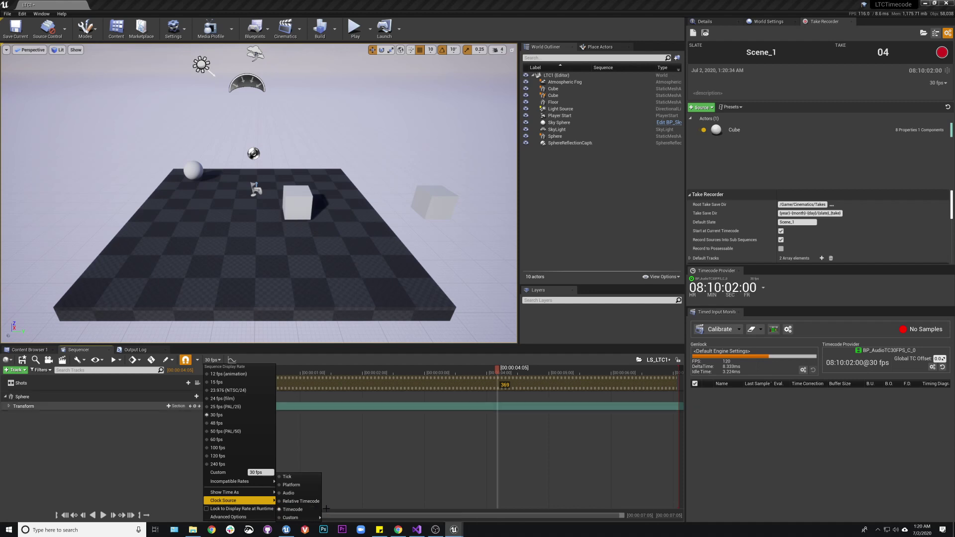
pyautogui.click(494, 377)
pyautogui.moveTo(436, 374); pyautogui.dragTo(335, 374)
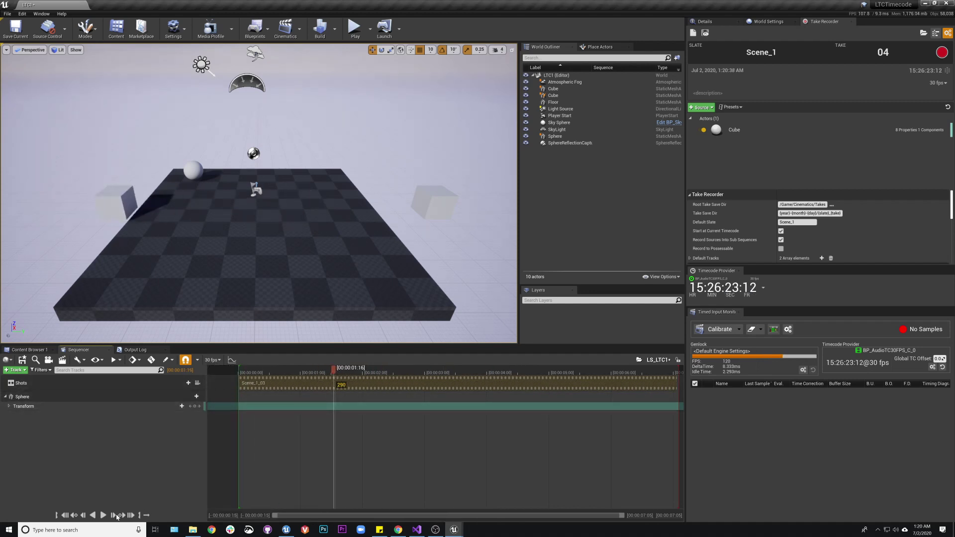
pyautogui.click(122, 515)
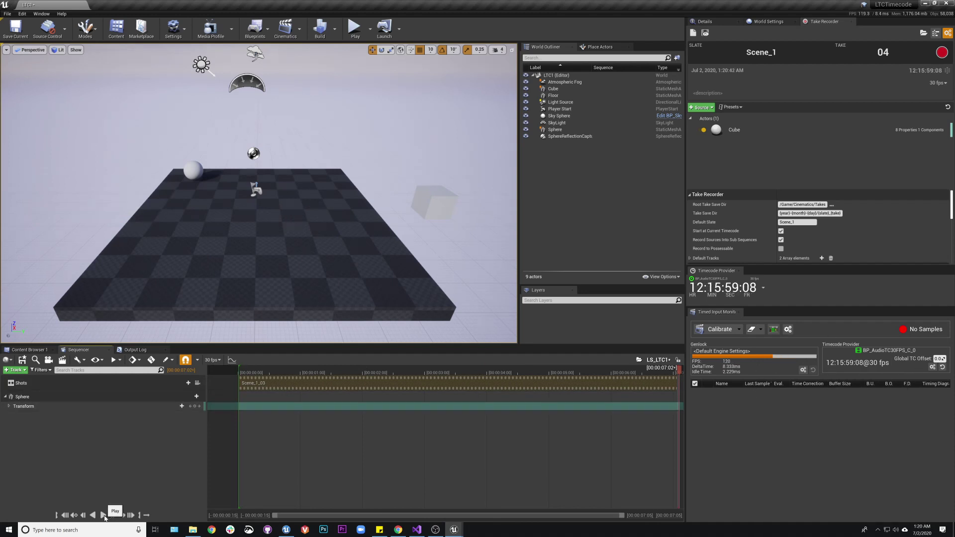
# Switch the media profile to DefaultProfile and scrub the sequence to show the spawned Cube.
pyautogui.click(232, 29)
pyautogui.moveTo(262, 67)
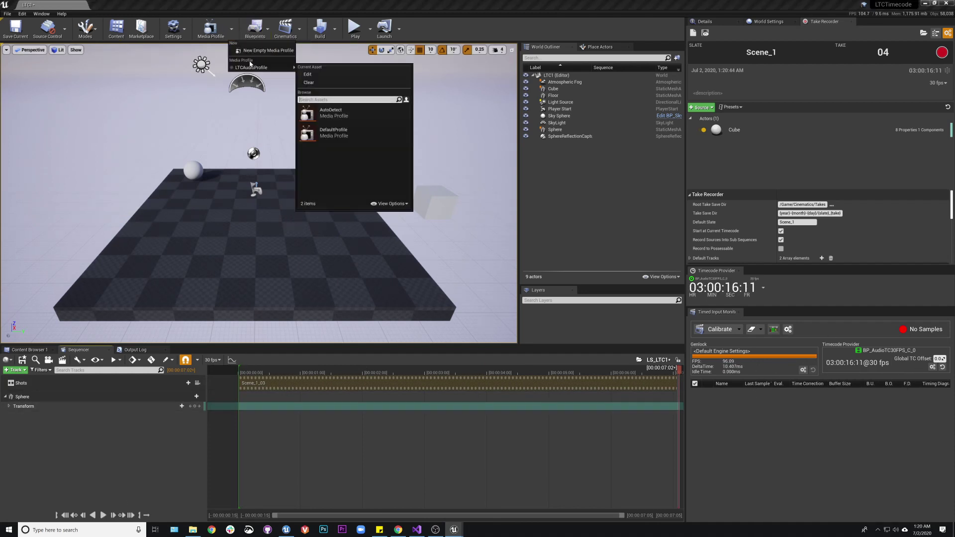
pyautogui.click(345, 133)
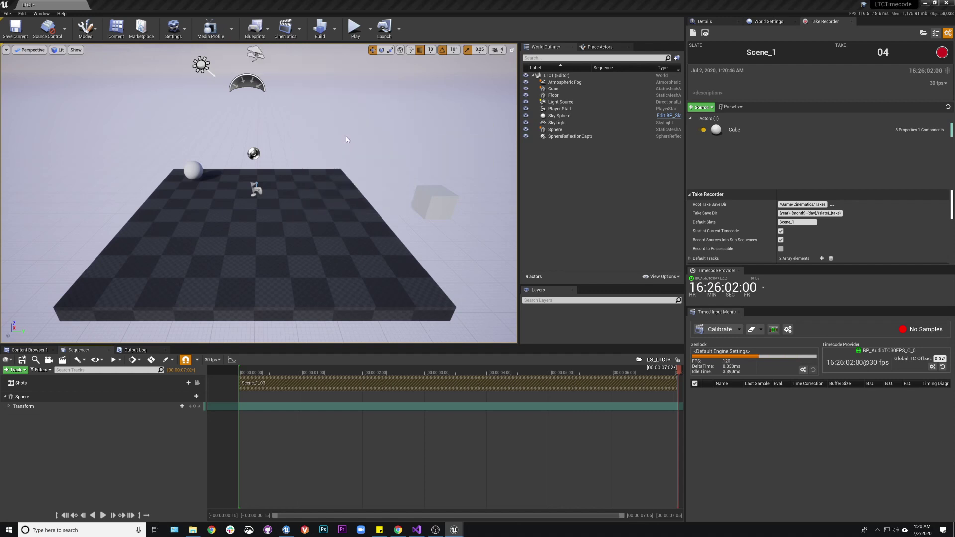
pyautogui.moveTo(575, 372); pyautogui.dragTo(278, 372)
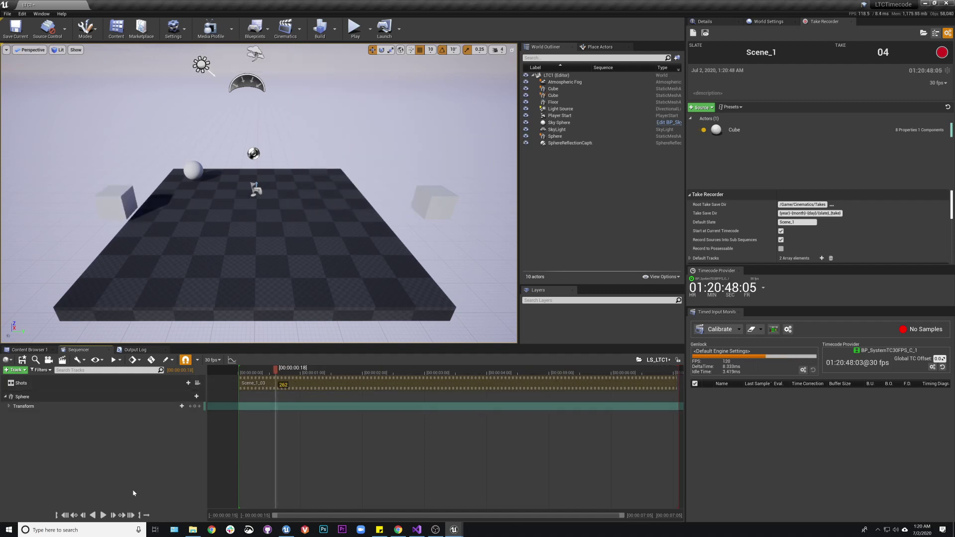
pyautogui.click(129, 516)
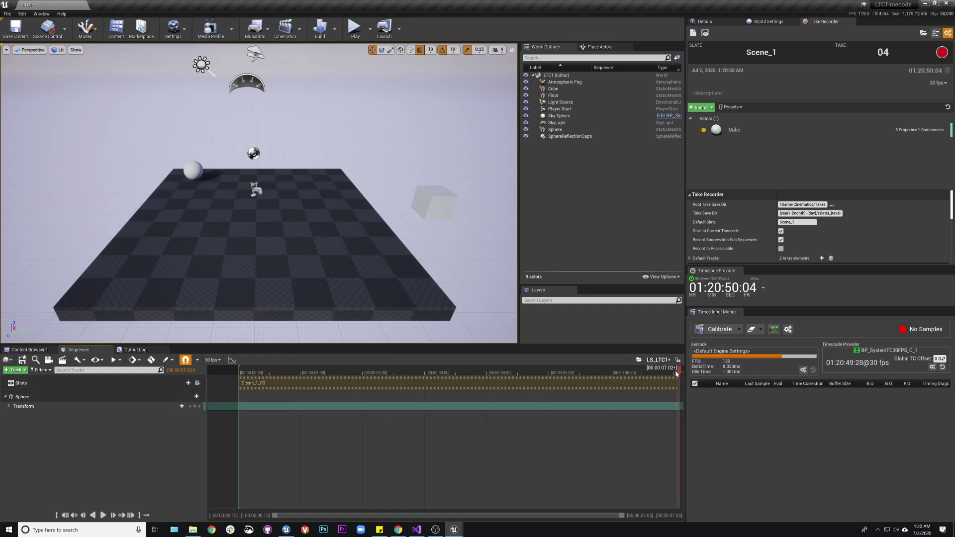
pyautogui.moveTo(615, 372); pyautogui.dragTo(395, 394)
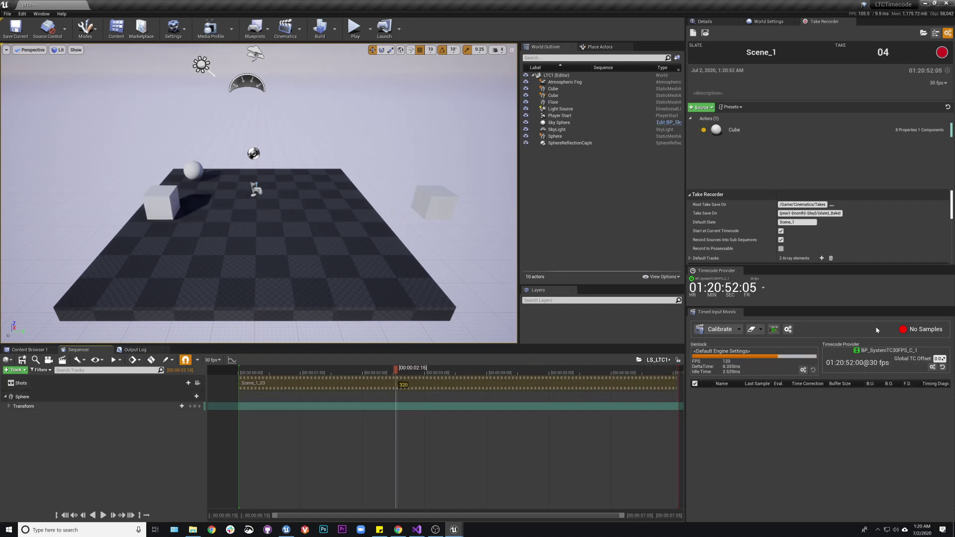
# Set the 30 fps sequence clock source to Tick, then play and pause the take.
pyautogui.click(213, 359)
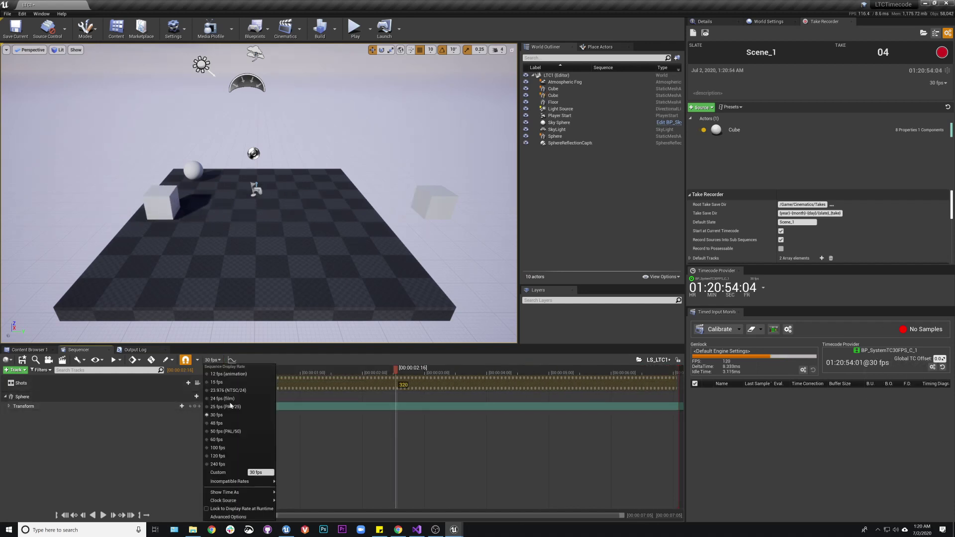
pyautogui.moveTo(250, 504)
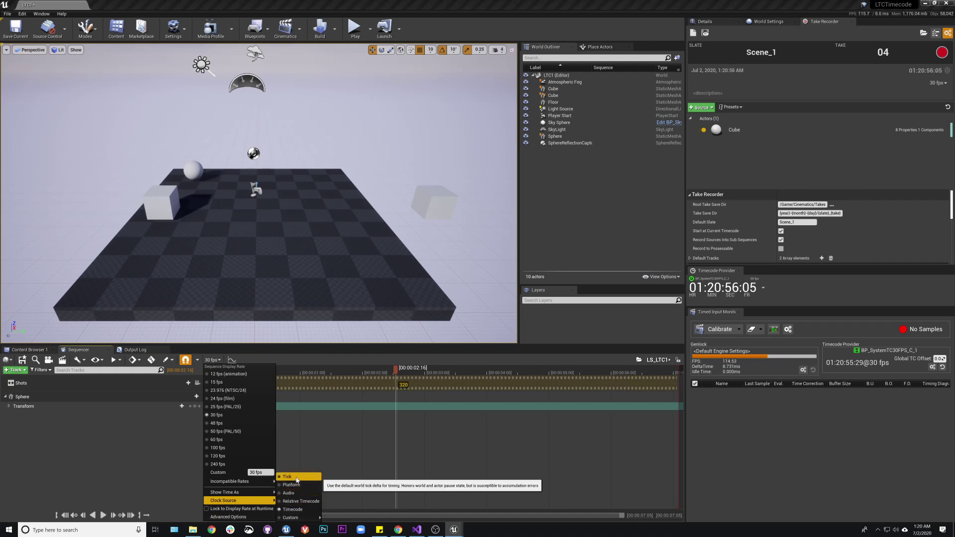
pyautogui.click(288, 477)
pyautogui.click(104, 516)
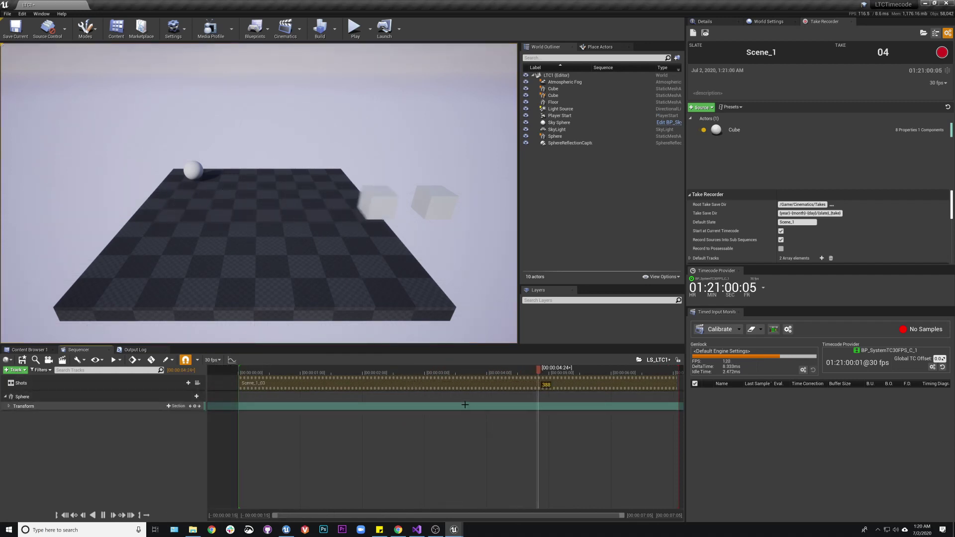
pyautogui.click(104, 515)
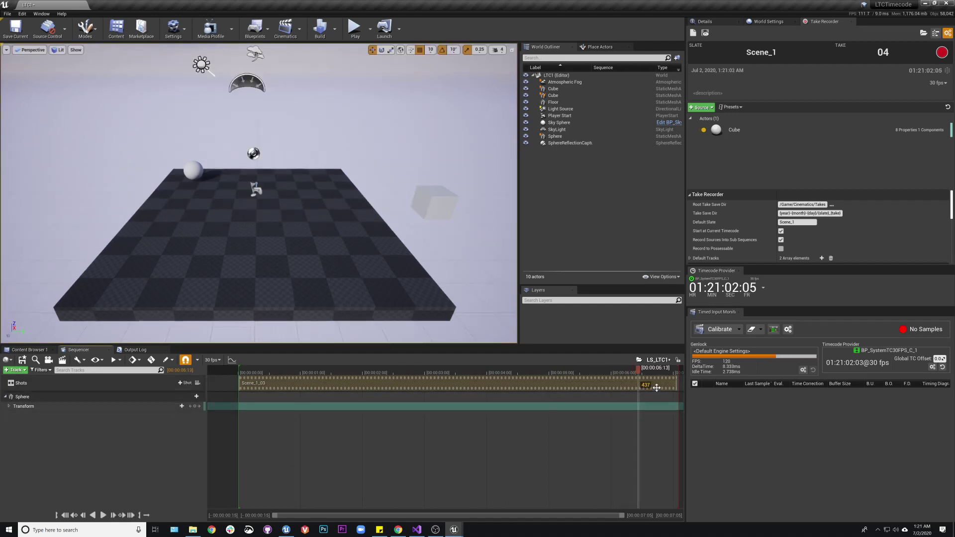
# Scrub the take back to 03:09, then forward to about 04:00.
pyautogui.moveTo(636, 382); pyautogui.dragTo(444, 383)
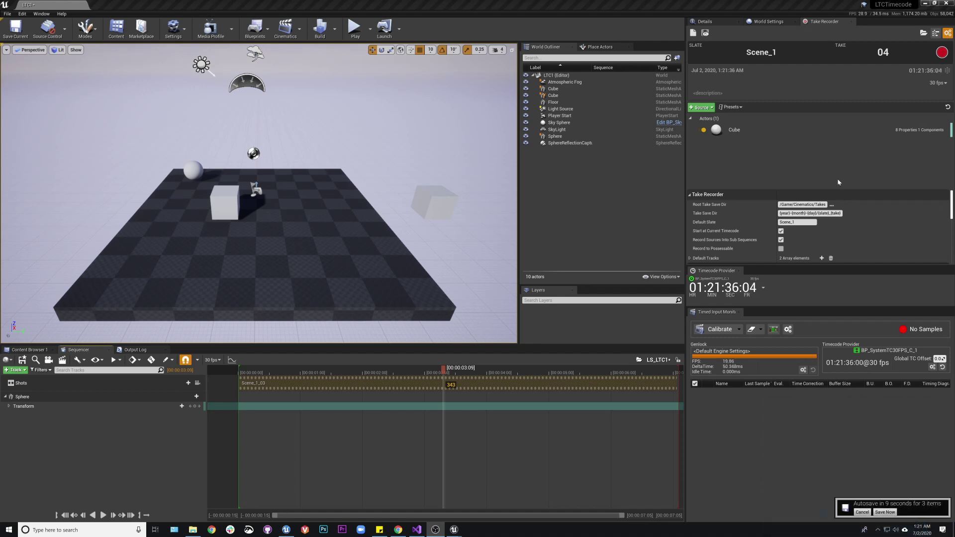
pyautogui.moveTo(440, 375)
pyautogui.mouseDown()
pyautogui.moveTo(492, 376)
pyautogui.moveTo(348, 377)
pyautogui.moveTo(441, 376)
pyautogui.mouseUp()
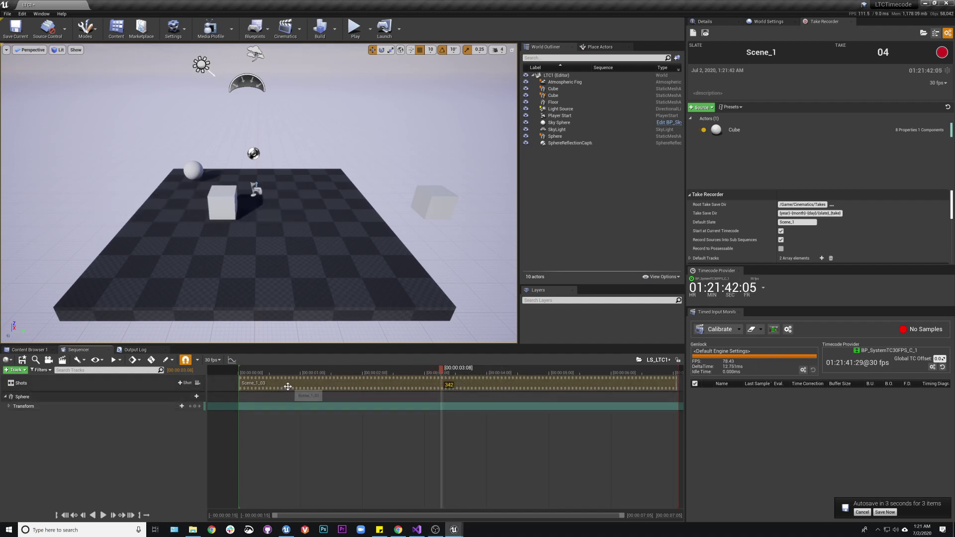
# Open the Scene_1_03 shot to inspect its cube keys and check the LevelSequence folder.
pyautogui.doubleClick(287, 387)
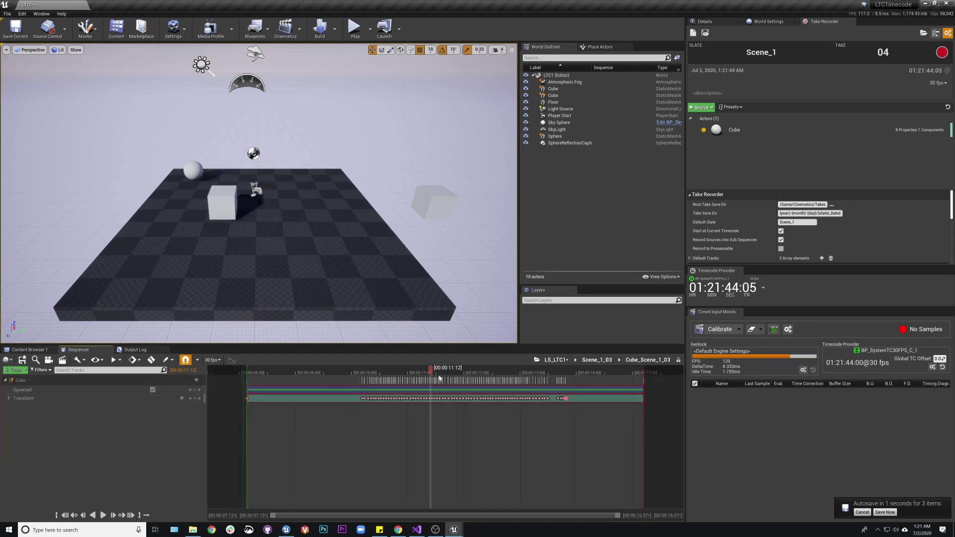
pyautogui.moveTo(432, 375); pyautogui.dragTo(474, 374)
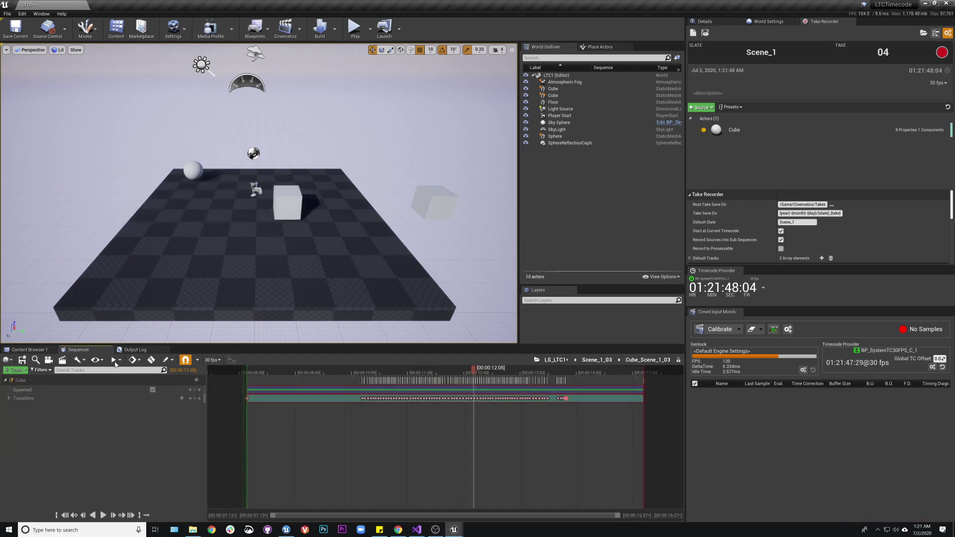
pyautogui.click(37, 350)
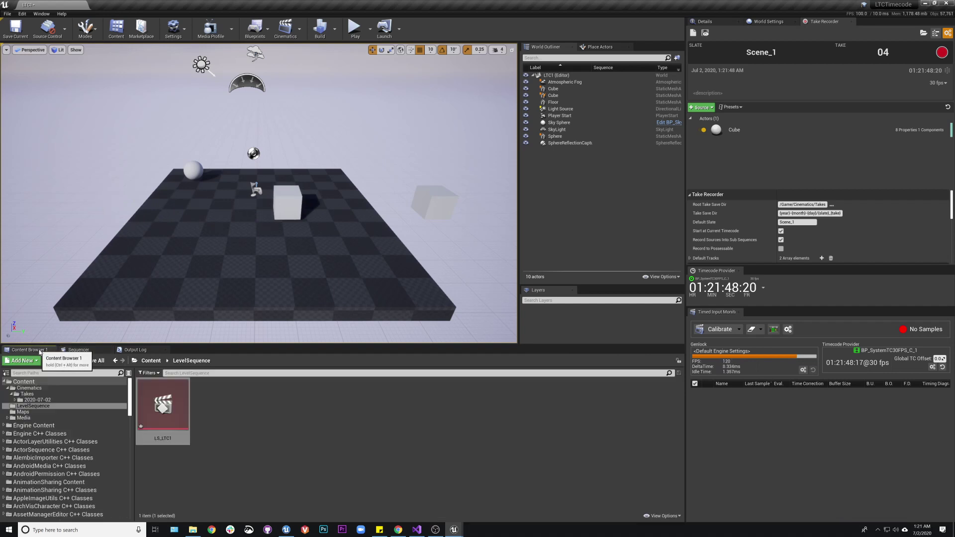
pyautogui.click(92, 351)
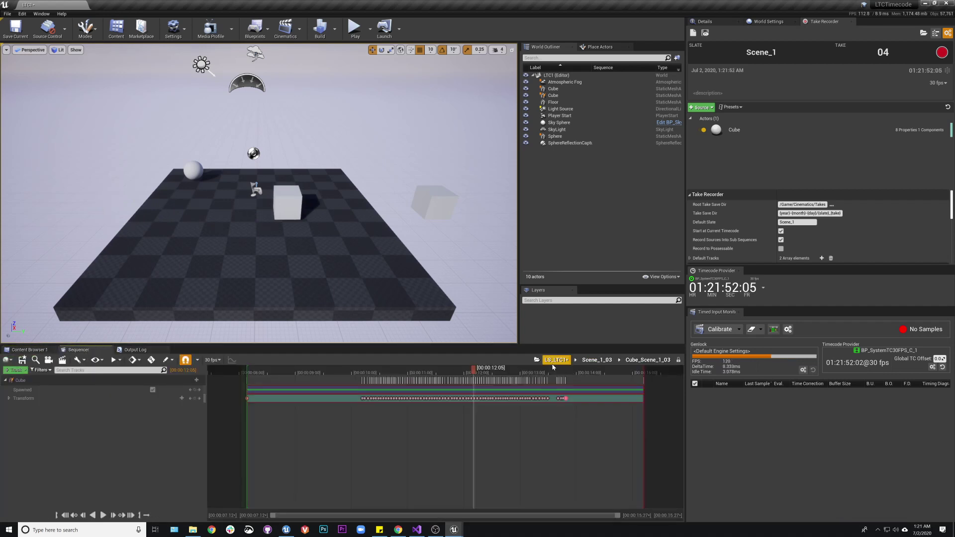
# Return to LS_LTC1 and play it from the start.
pyautogui.click(556, 360)
pyautogui.moveTo(489, 373); pyautogui.dragTo(254, 373)
pyautogui.click(103, 516)
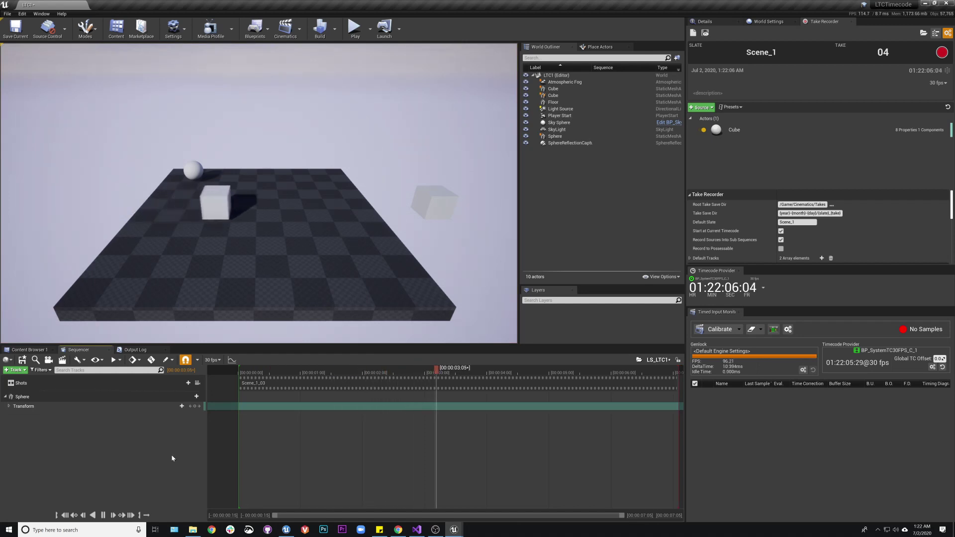
# Pause LS_LTC1 playback at 00:00:05:16.
pyautogui.click(103, 515)
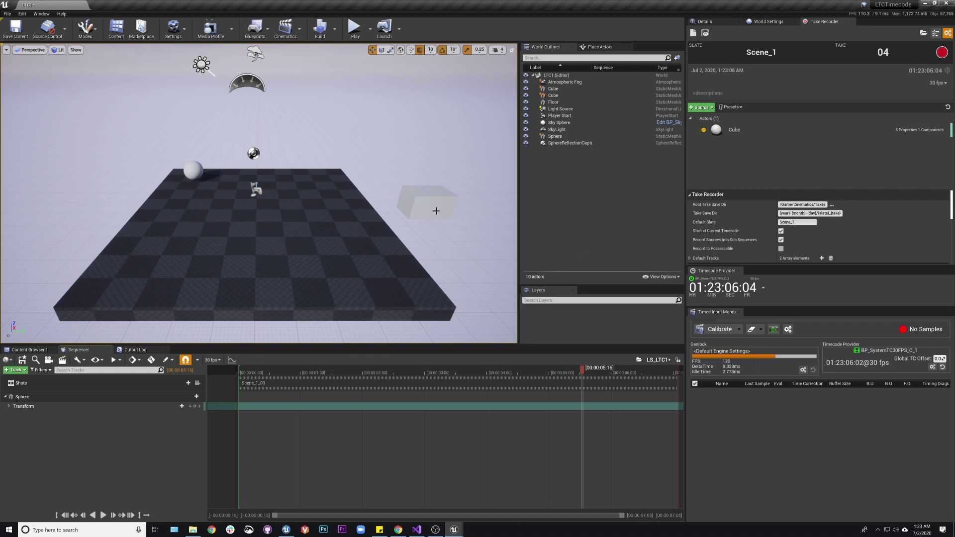
# Run the console command 'stat timecode' to show the timecode overlay.
pyautogui.press('`')
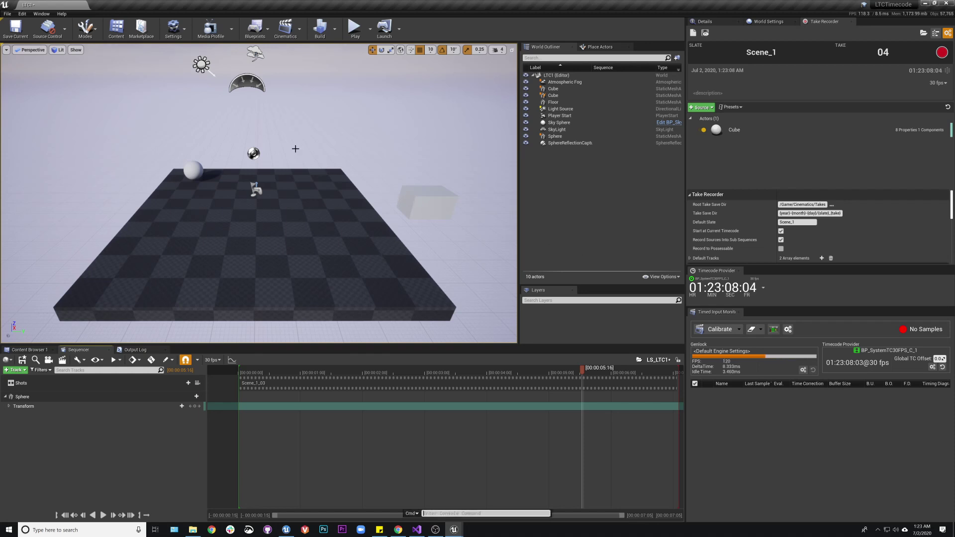
pyautogui.write('stat timecode')
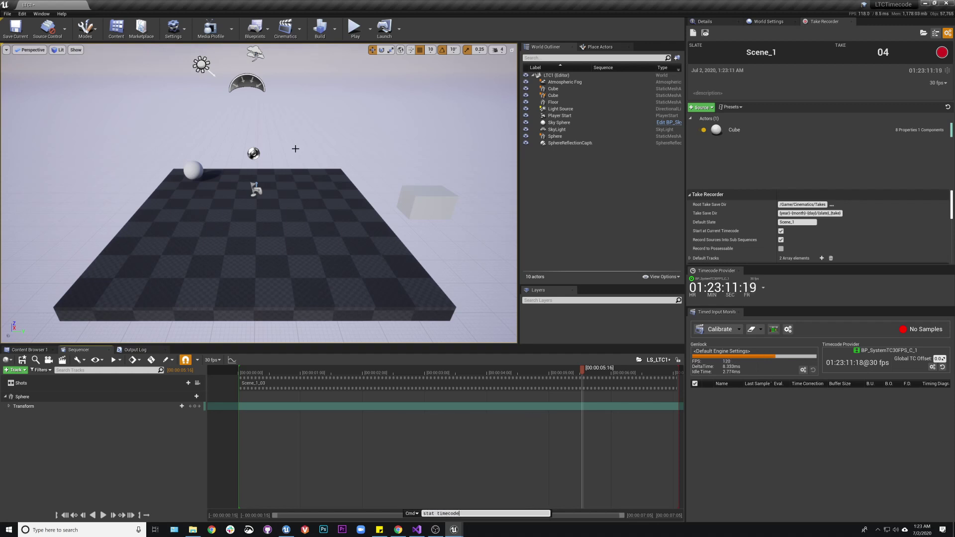
pyautogui.press('Return')
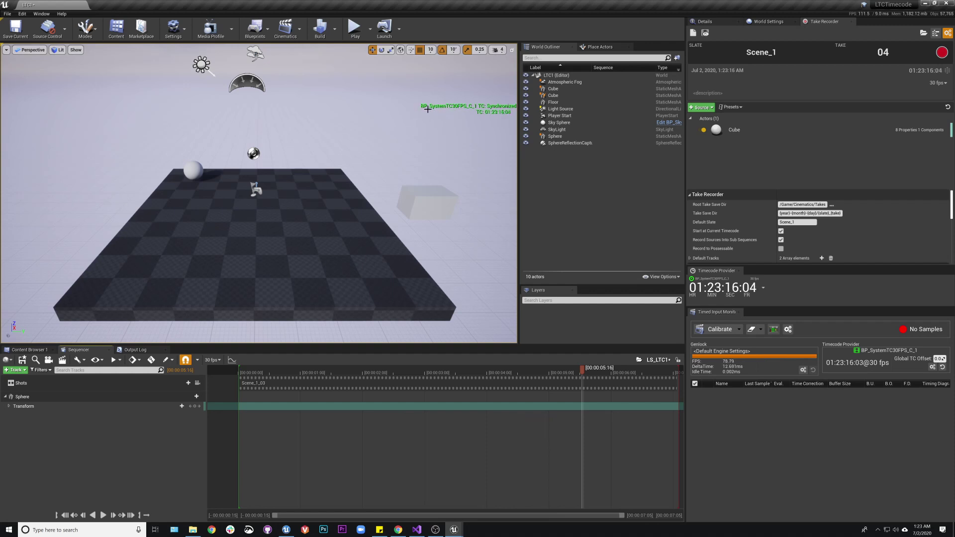
# Switch the media profile to LTCAudioProfile and scrub back to about two seconds.
pyautogui.click(232, 28)
pyautogui.moveTo(261, 67)
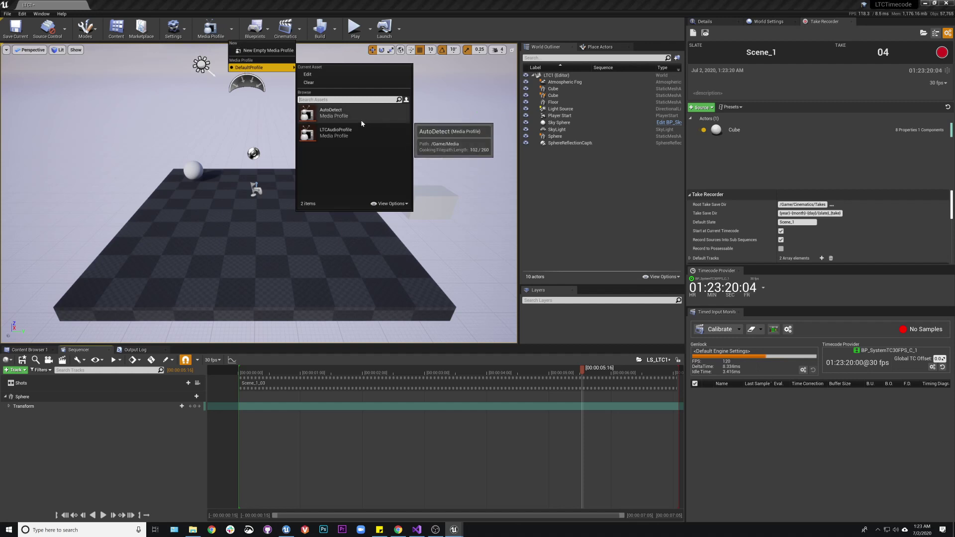
pyautogui.click(360, 132)
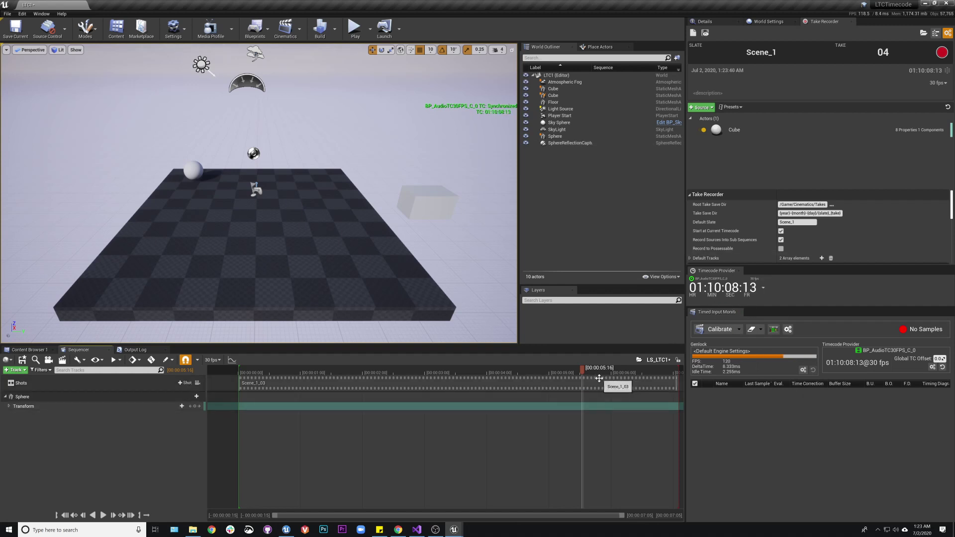
pyautogui.moveTo(593, 384); pyautogui.dragTo(458, 374)
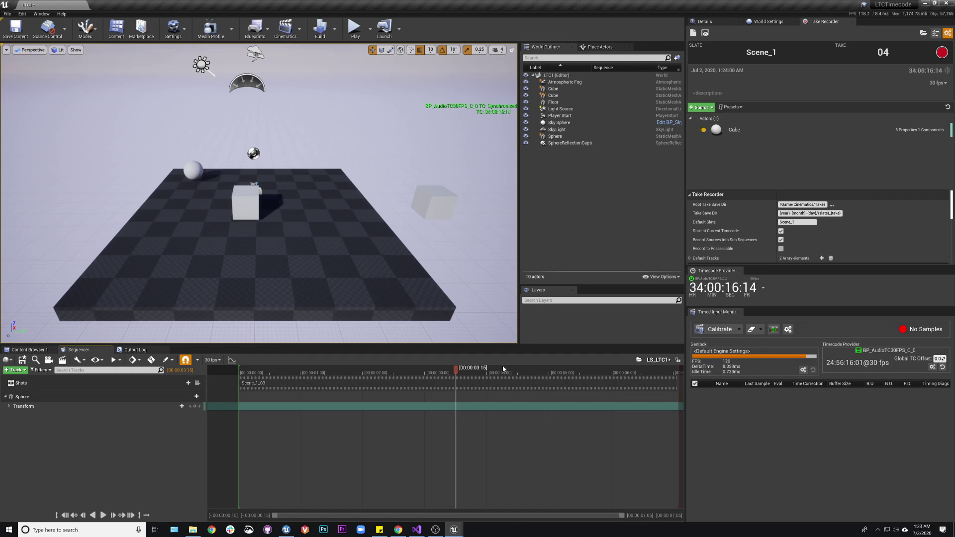
# Scrub the take forward to 00:00:04:03 under audio LTC timecode.
pyautogui.moveTo(448, 371); pyautogui.dragTo(493, 372)
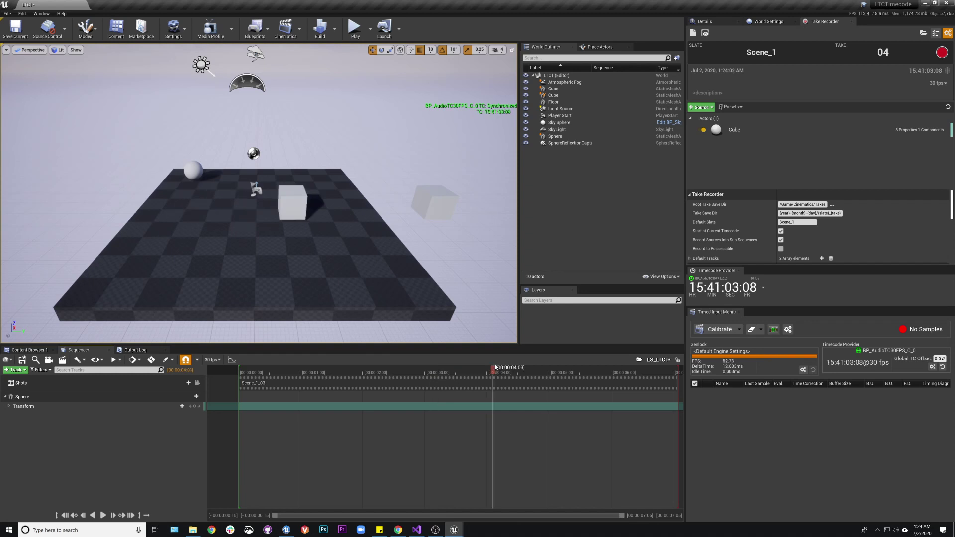